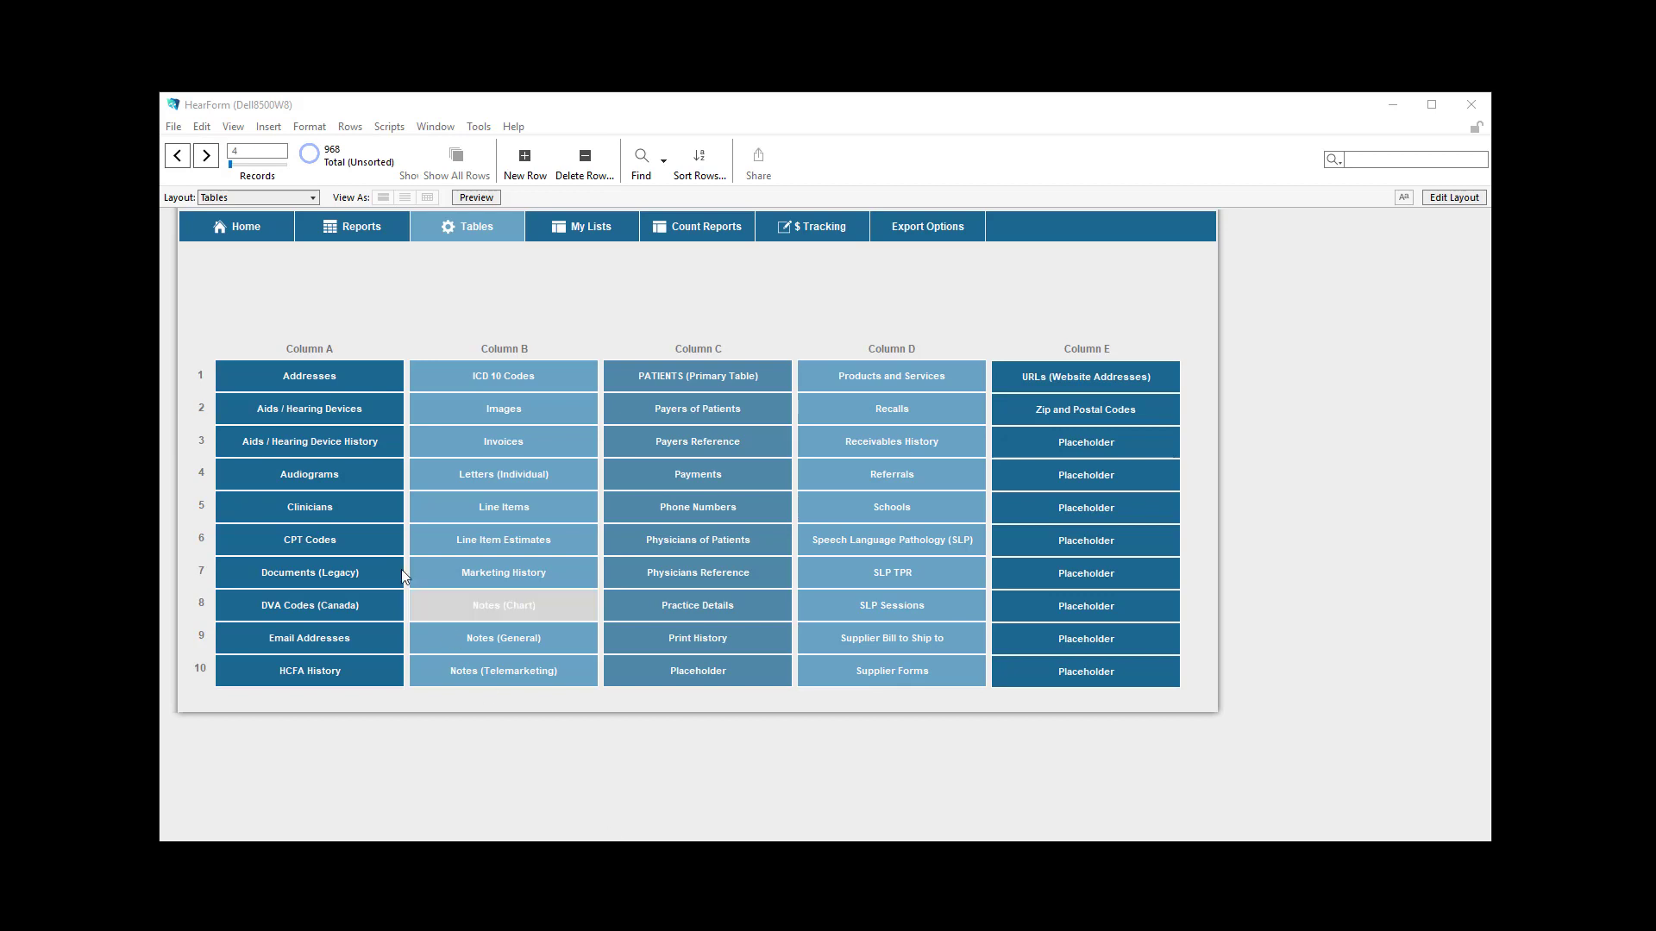
Step: Look through the Aids / Hearing Devices table and return to the list of tables
{"action": "left_click", "coordinate": [338, 418]}
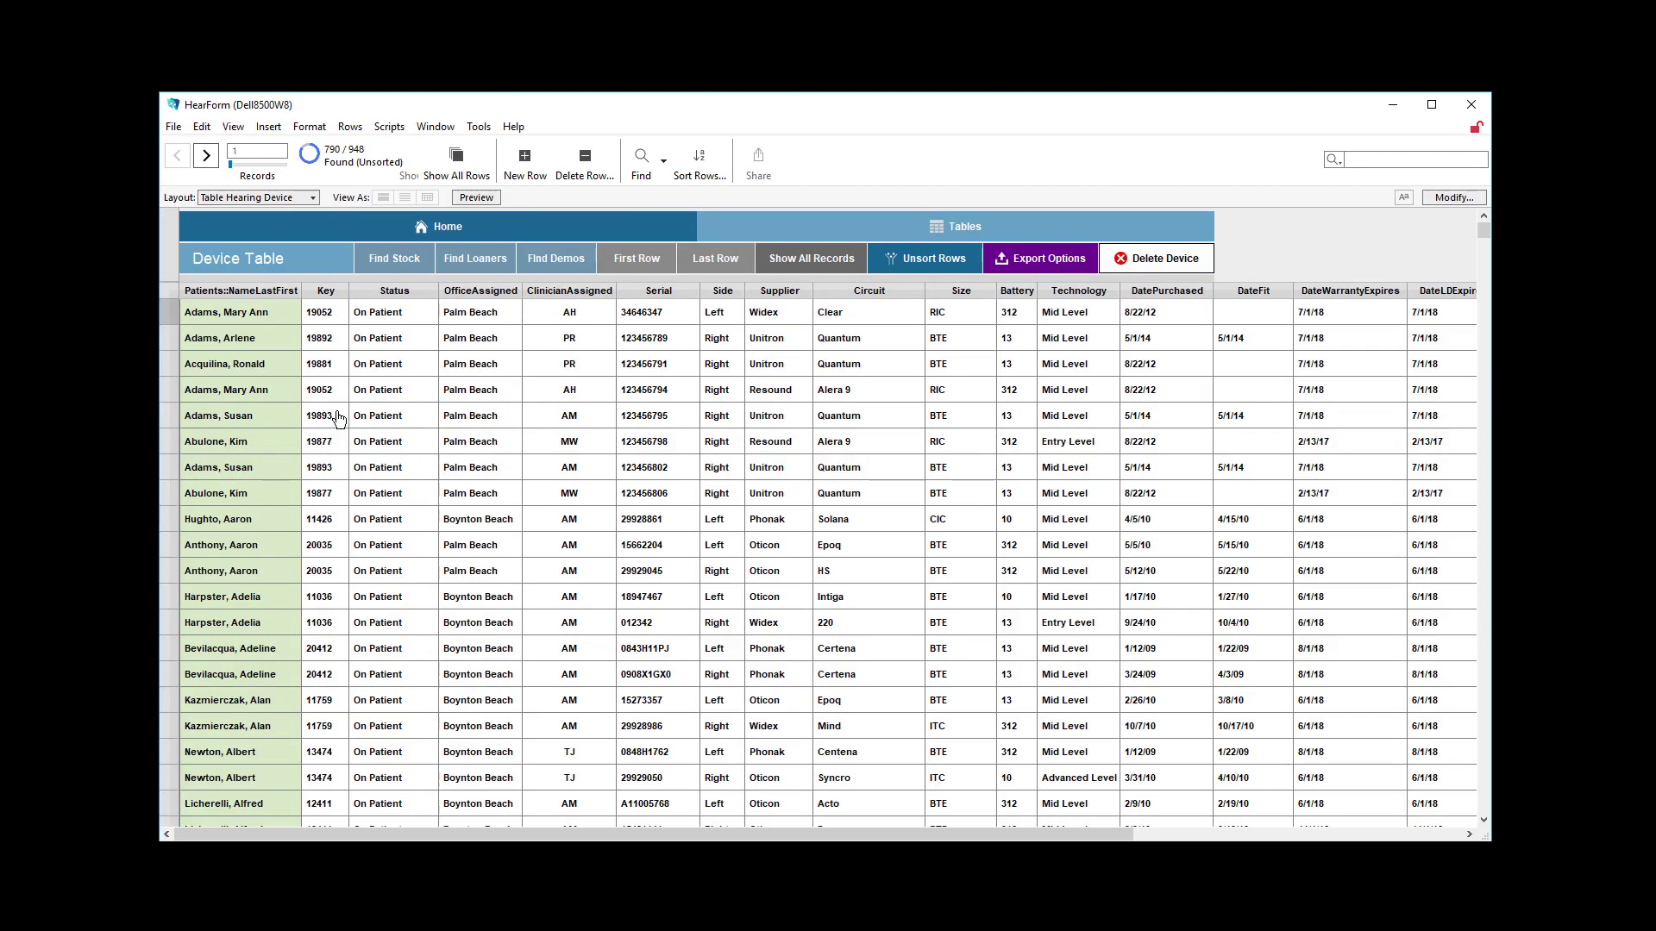
{"action": "scroll", "coordinate": [720, 536], "scroll_direction": "down", "scroll_amount": 5}
{"action": "scroll", "coordinate": [721, 536], "scroll_direction": "up", "scroll_amount": 10}
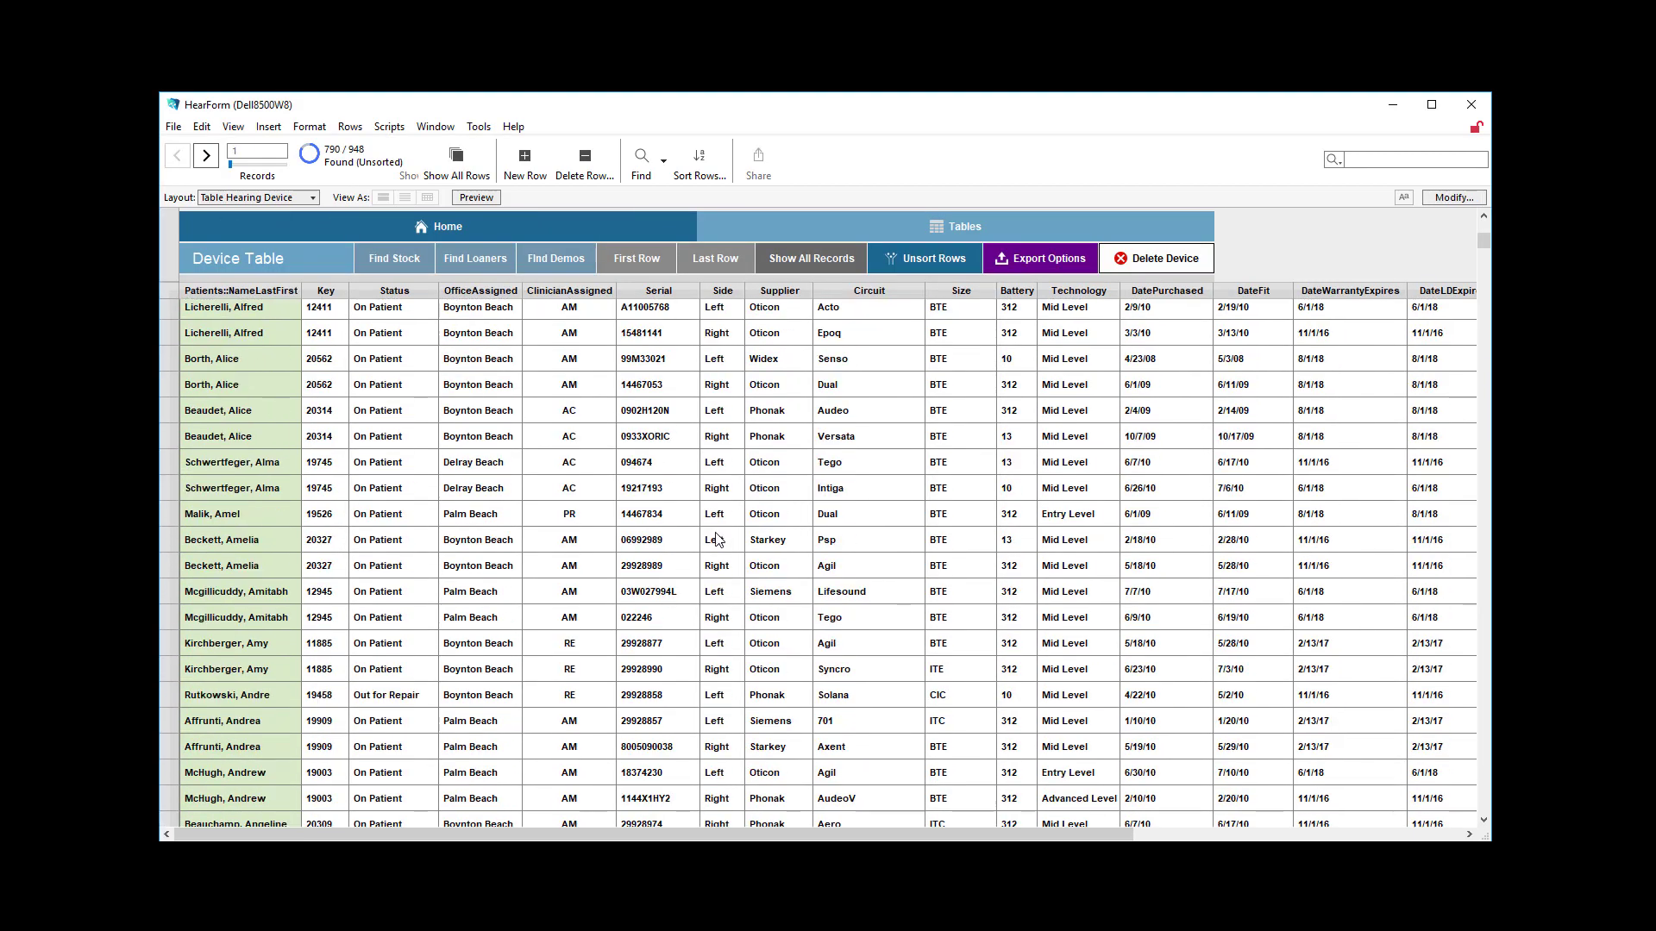
{"action": "left_click", "coordinate": [726, 221]}
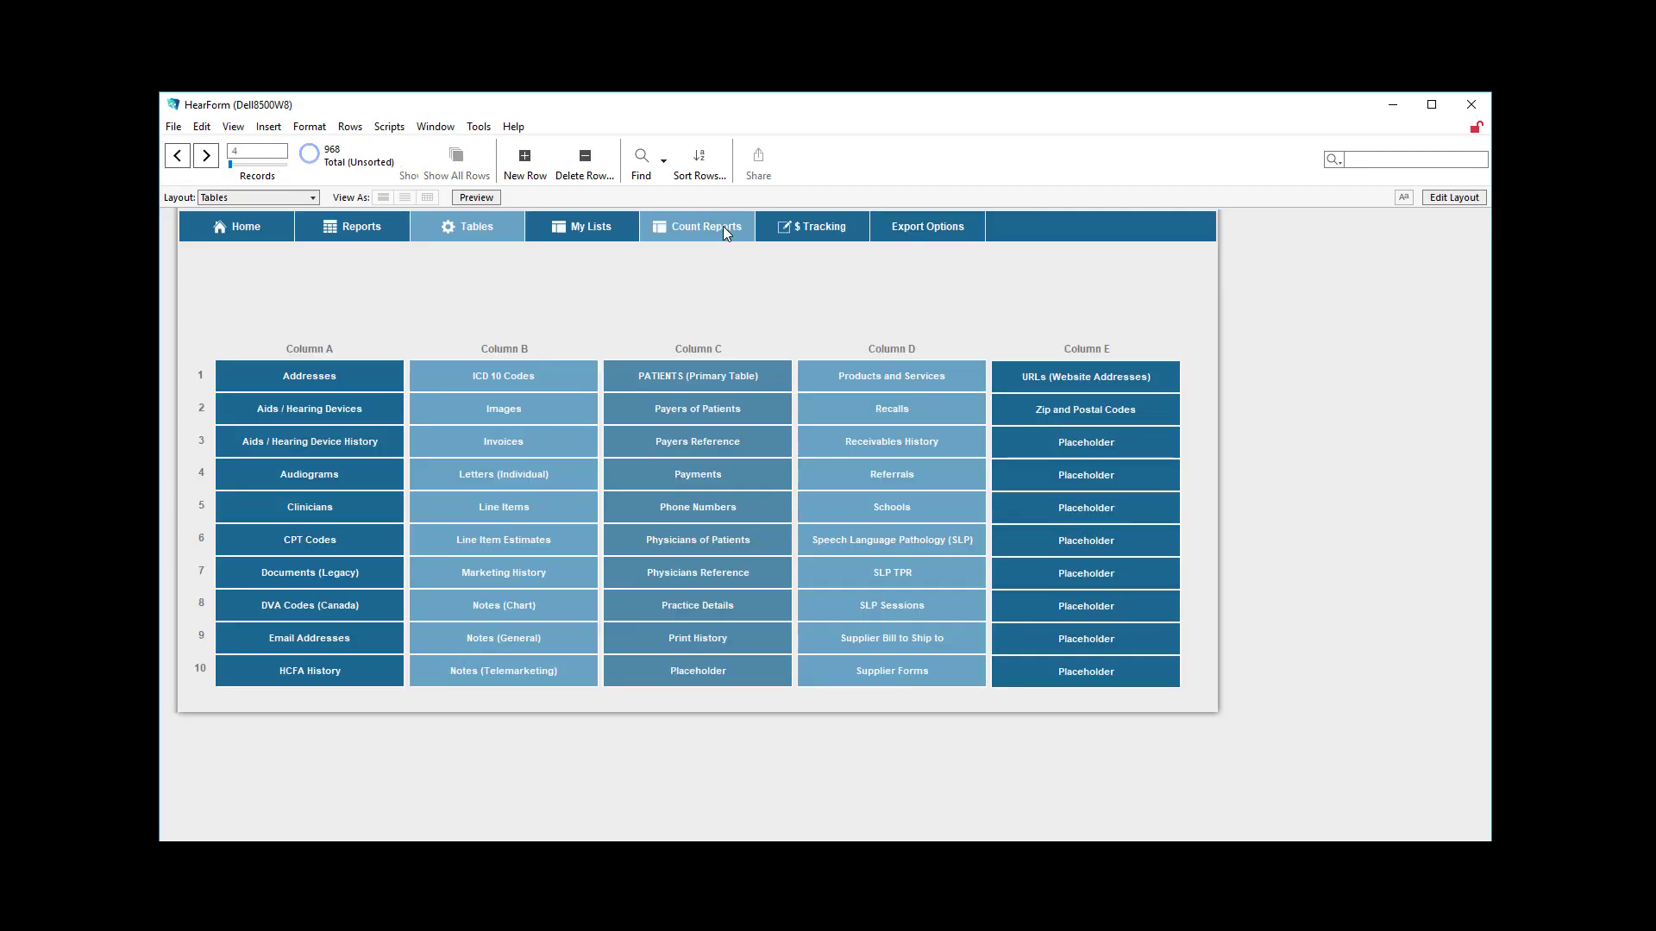
Step: Browse the records in the Line Items table
{"action": "left_click", "coordinate": [496, 509]}
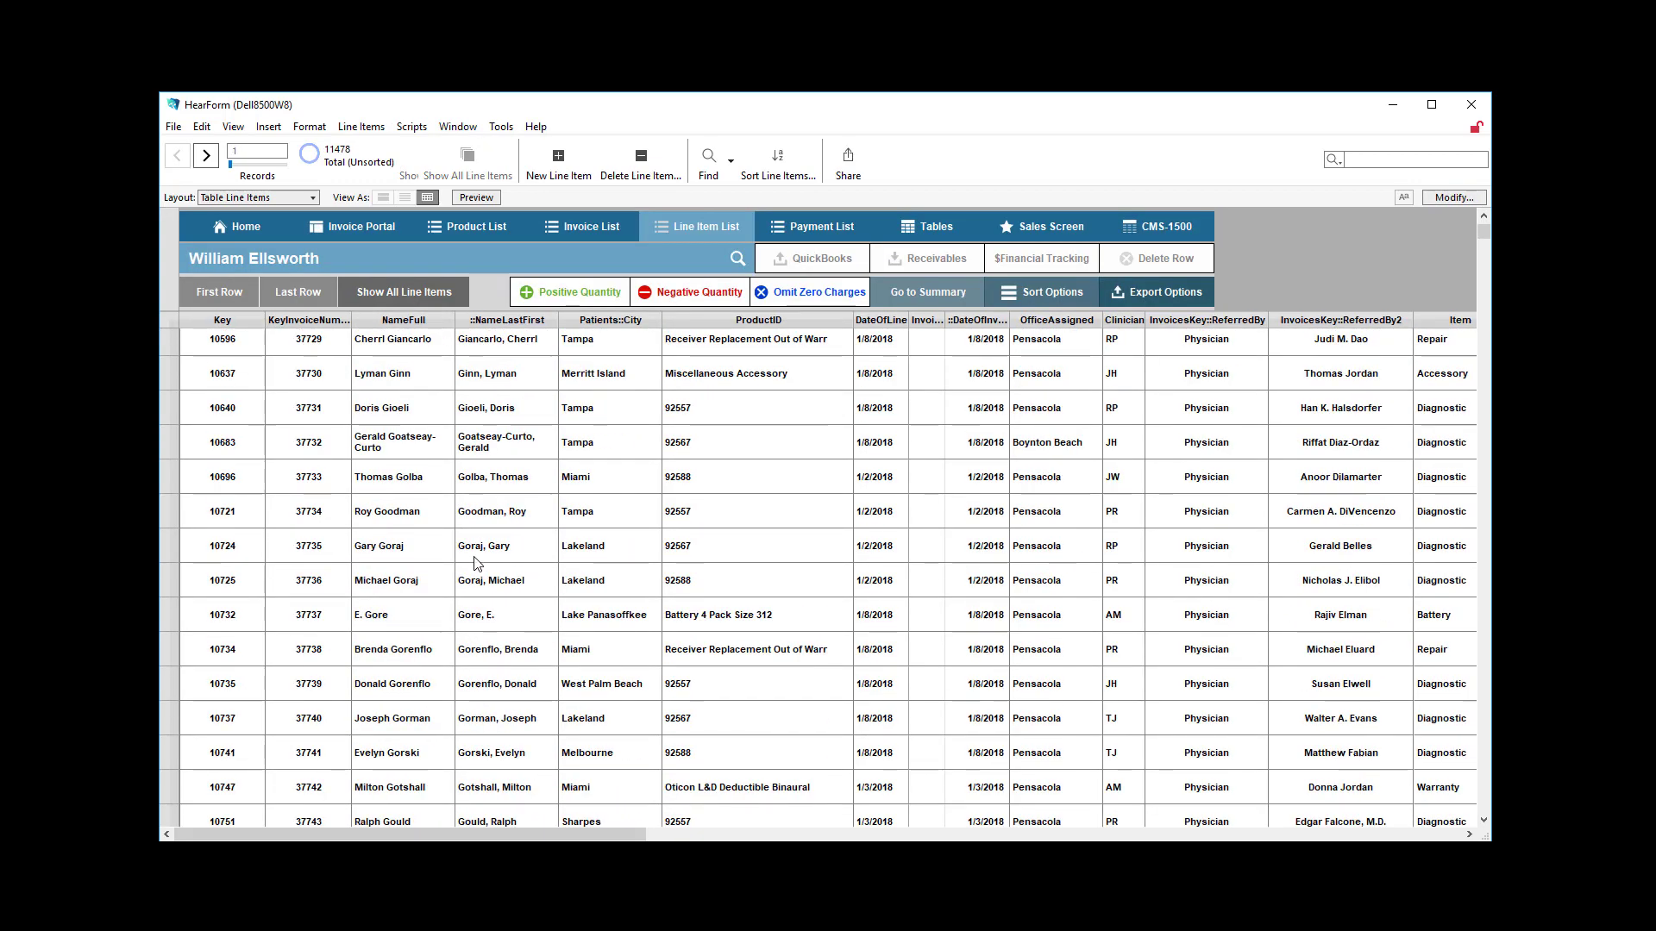
{"action": "scroll", "coordinate": [480, 567], "scroll_direction": "down", "scroll_amount": 13}
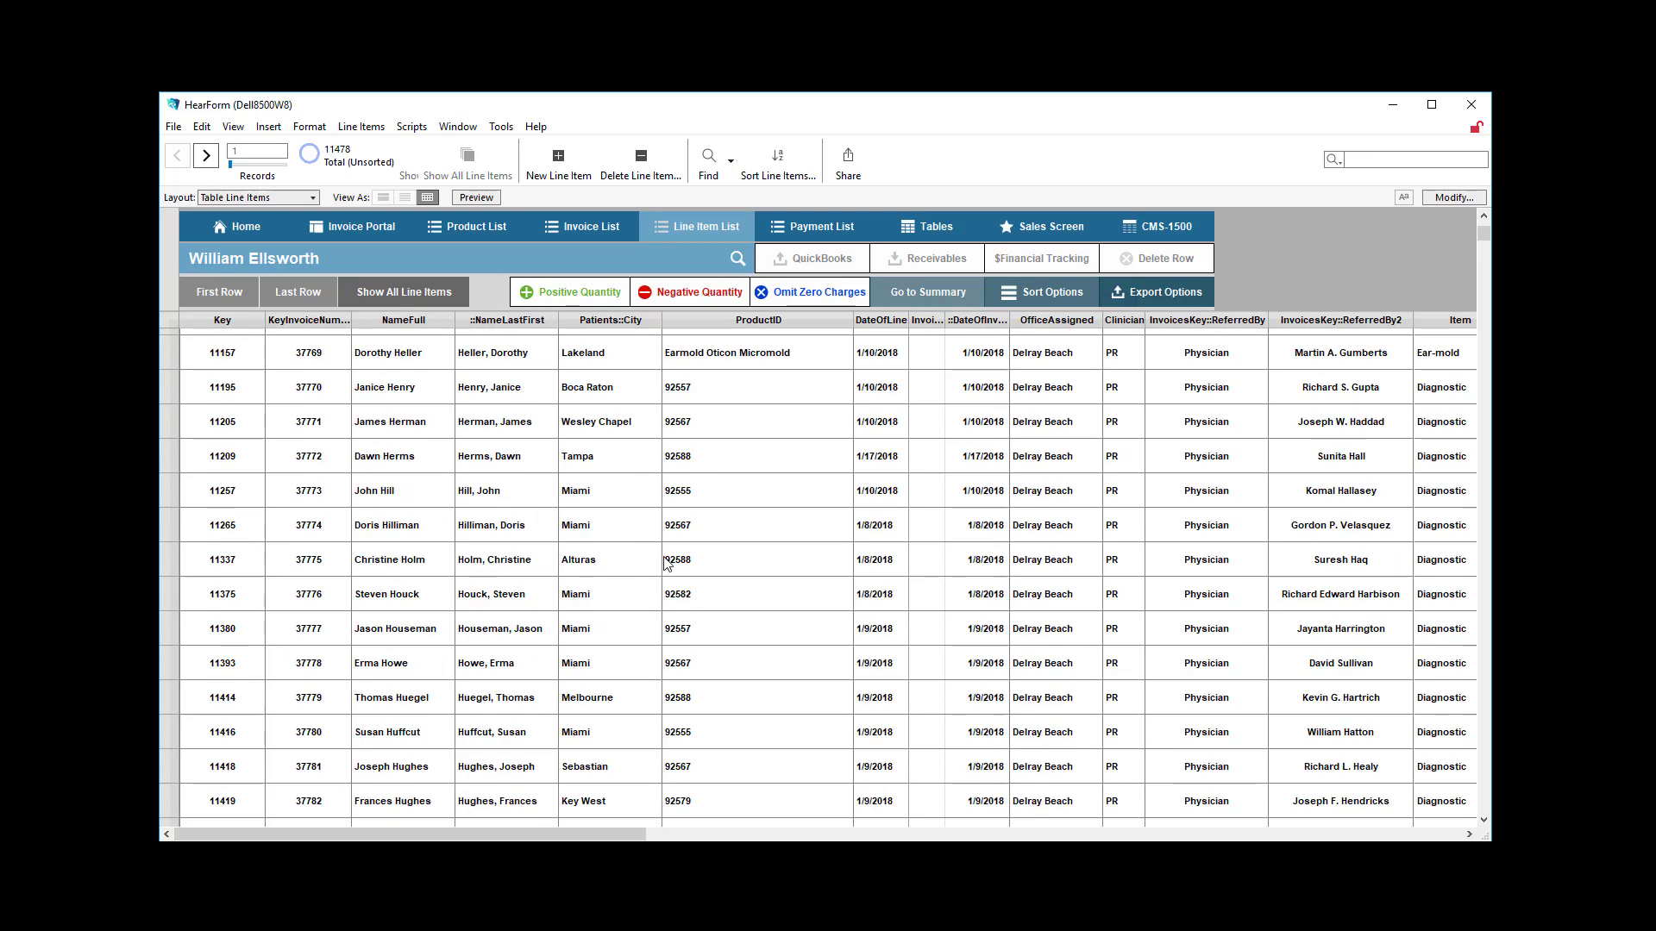
{"action": "scroll", "coordinate": [668, 561], "scroll_direction": "up", "scroll_amount": 13}
{"action": "scroll", "coordinate": [671, 557], "scroll_direction": "up", "scroll_amount": 9}
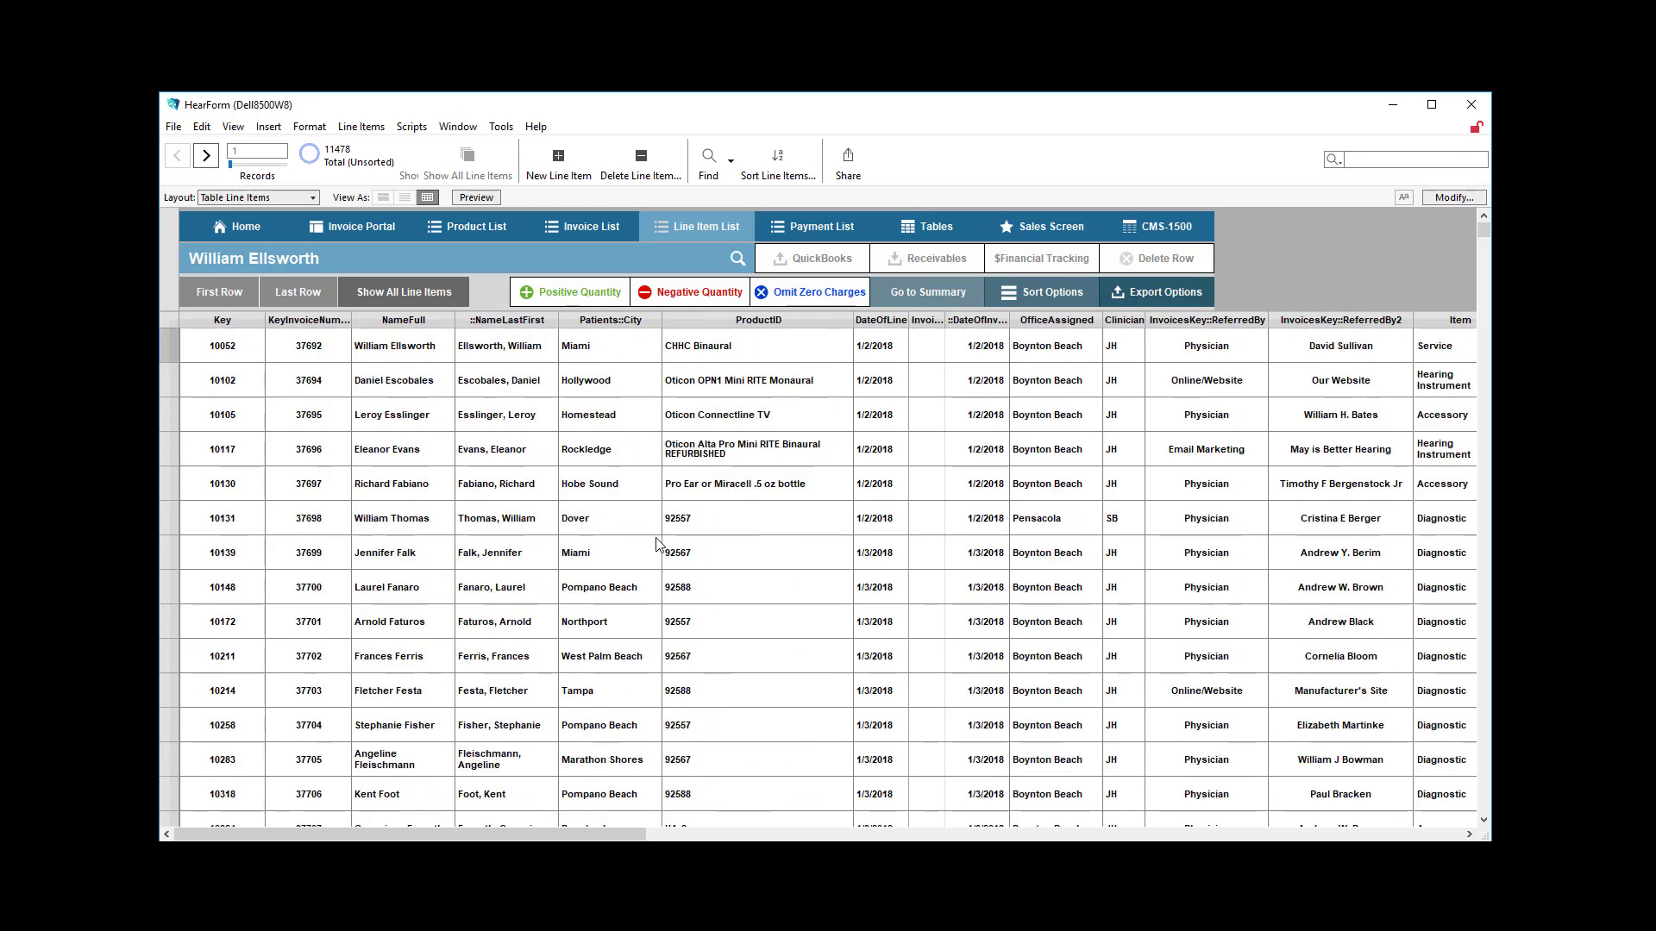
Step: Create a new invoice for the current patient and add the product Phonak Audeo BR ITC Binaural
{"action": "left_click", "coordinate": [261, 224]}
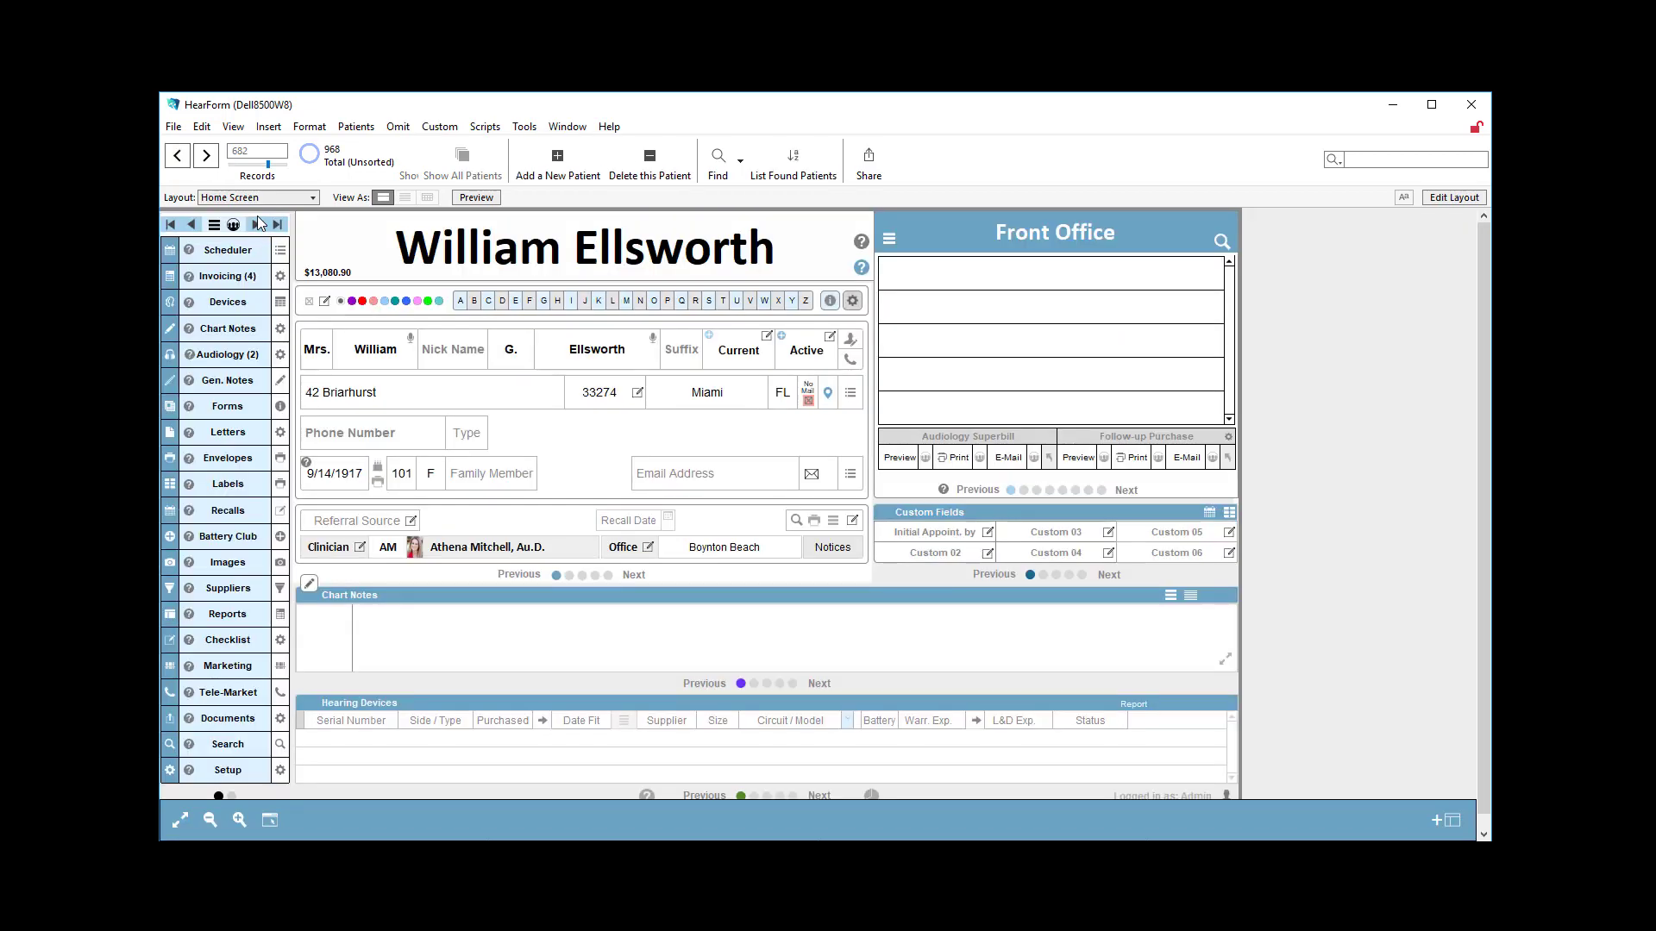
{"action": "left_click", "coordinate": [222, 277]}
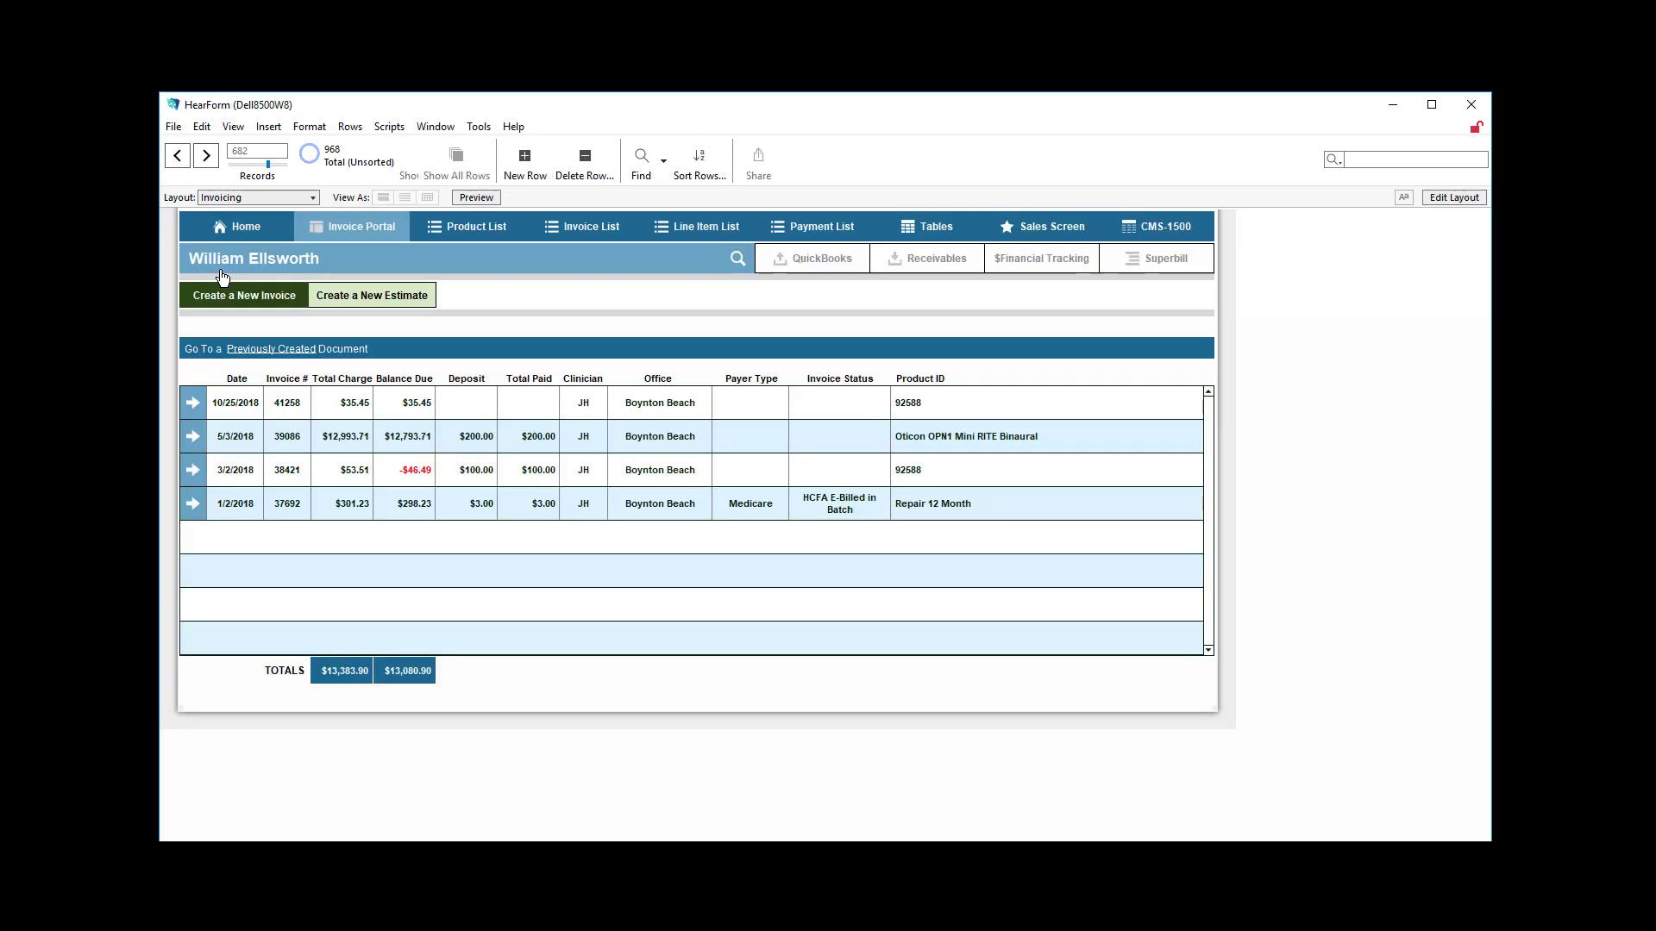
{"action": "left_click", "coordinate": [227, 302]}
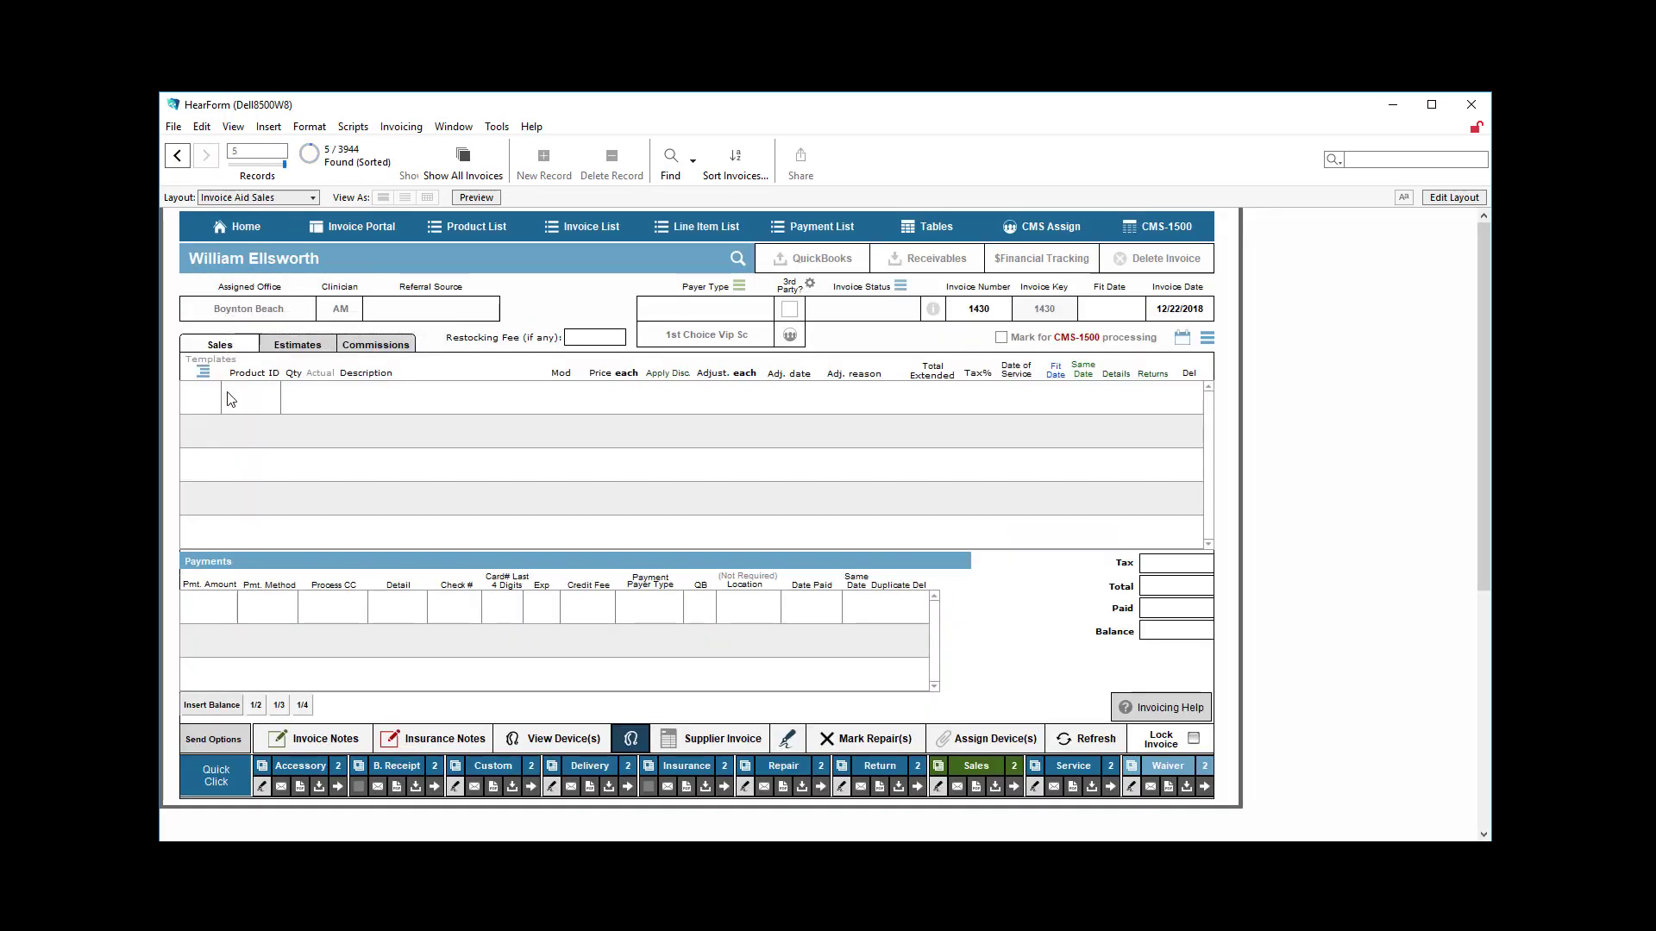
{"action": "left_click", "coordinate": [250, 406]}
{"action": "key", "text": "p"}
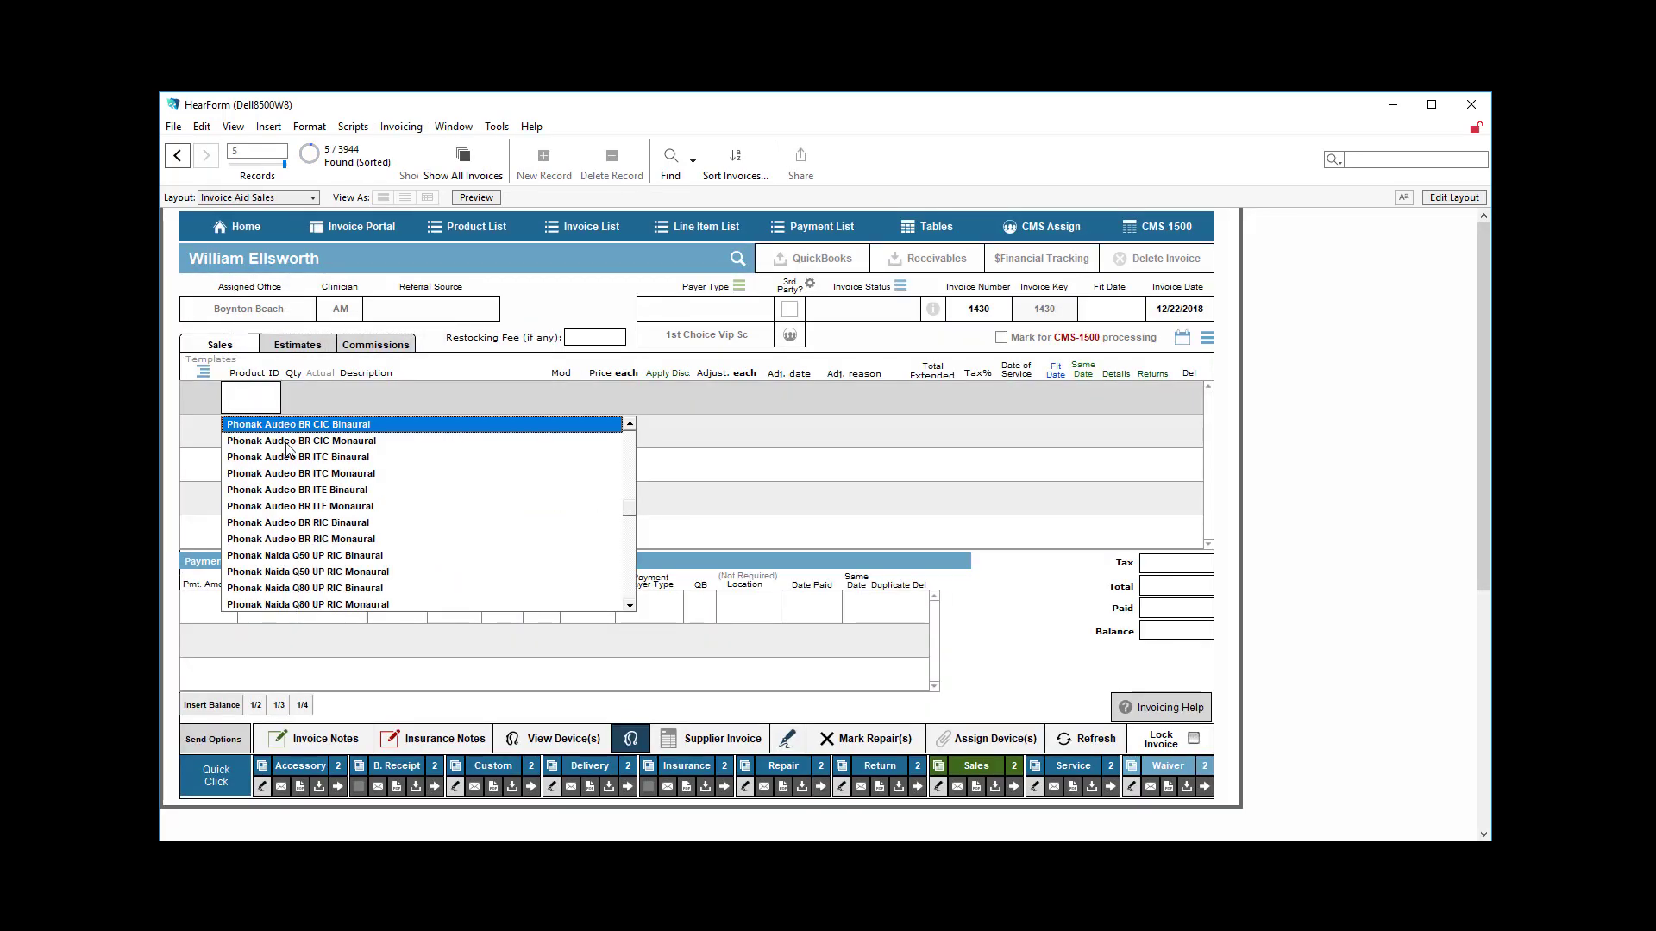
{"action": "left_click", "coordinate": [311, 458]}
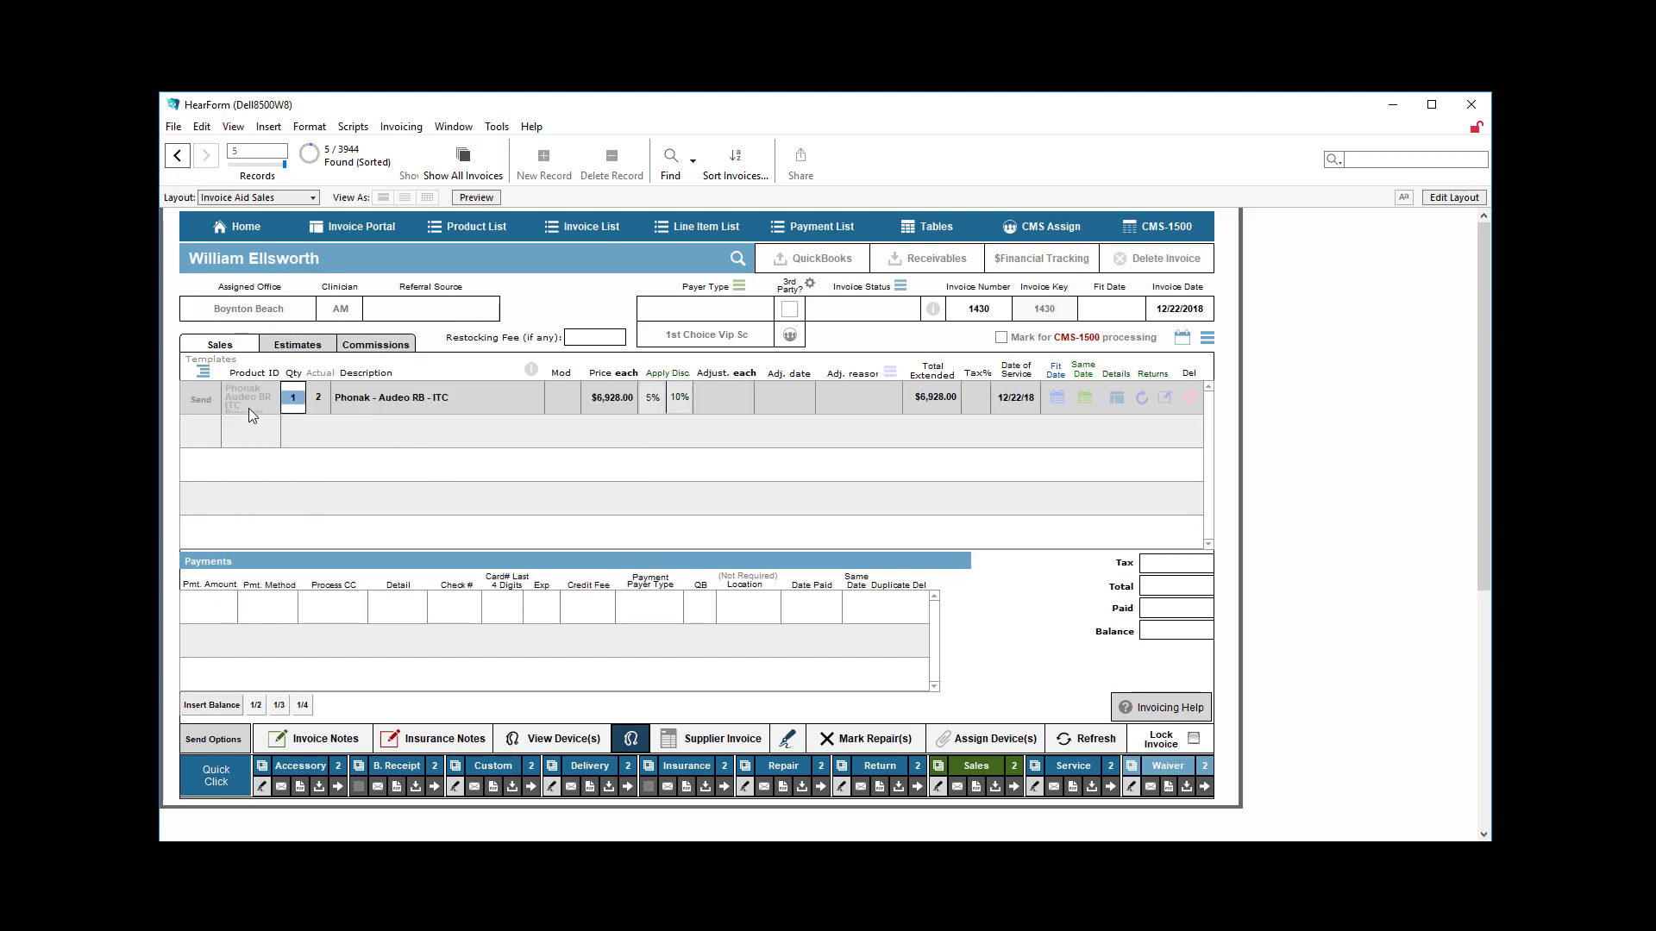
Step: Check the device list from the invoice, and send the Phonak line item to the patient's devices
{"action": "left_click", "coordinate": [569, 743]}
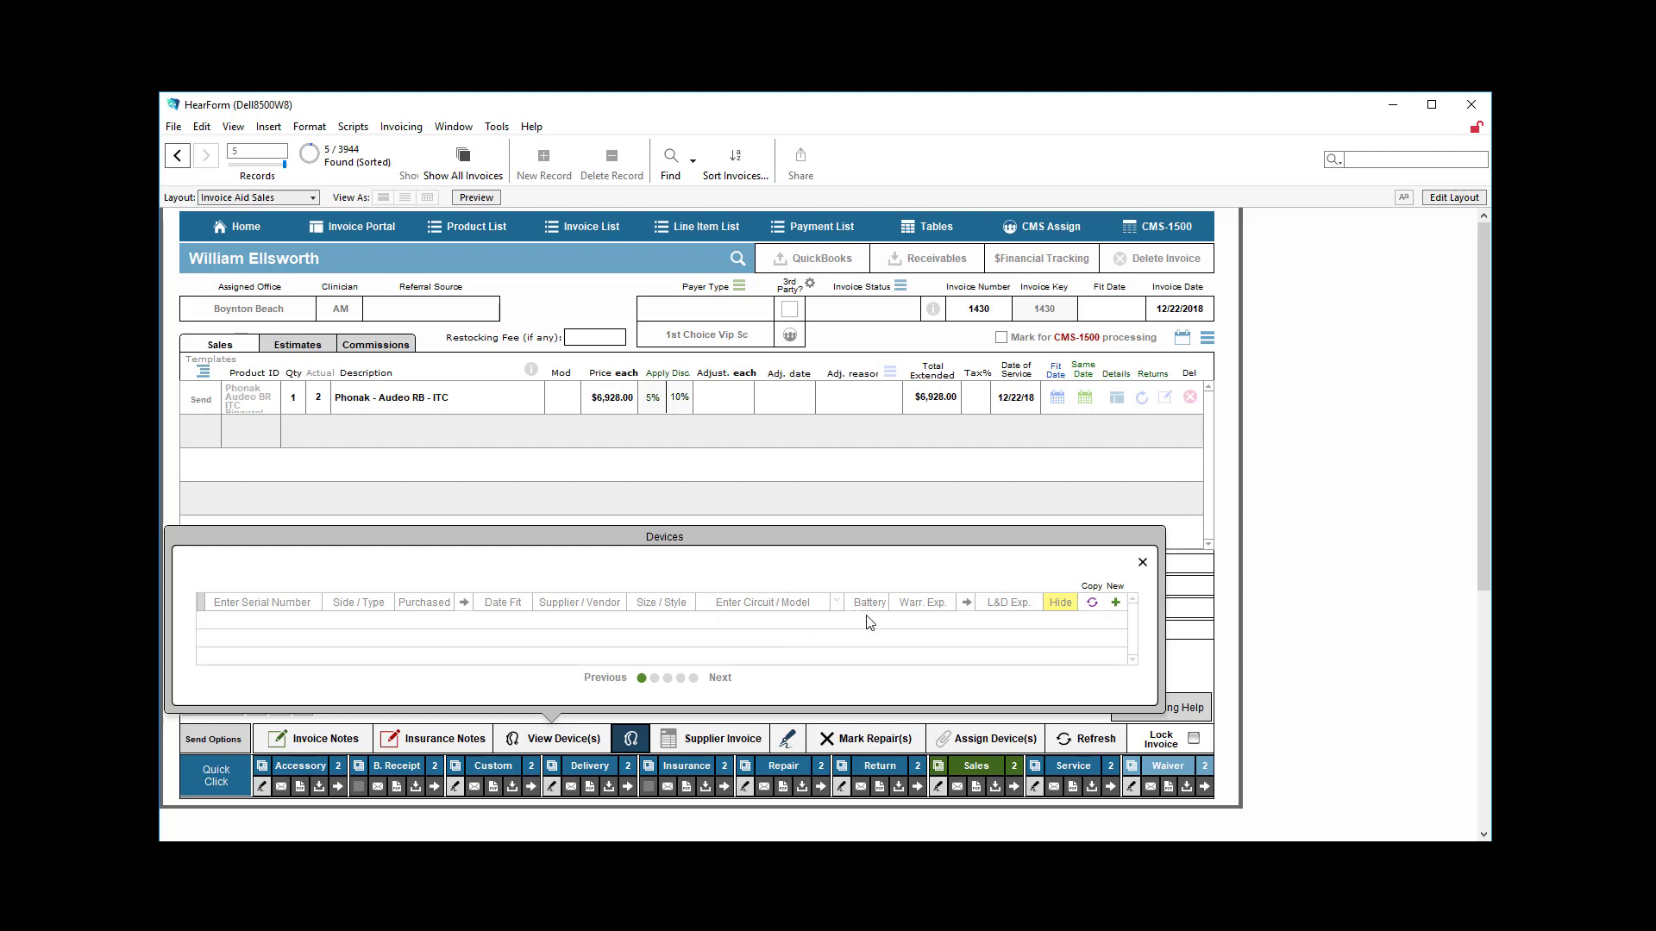
{"action": "left_click", "coordinate": [1142, 565]}
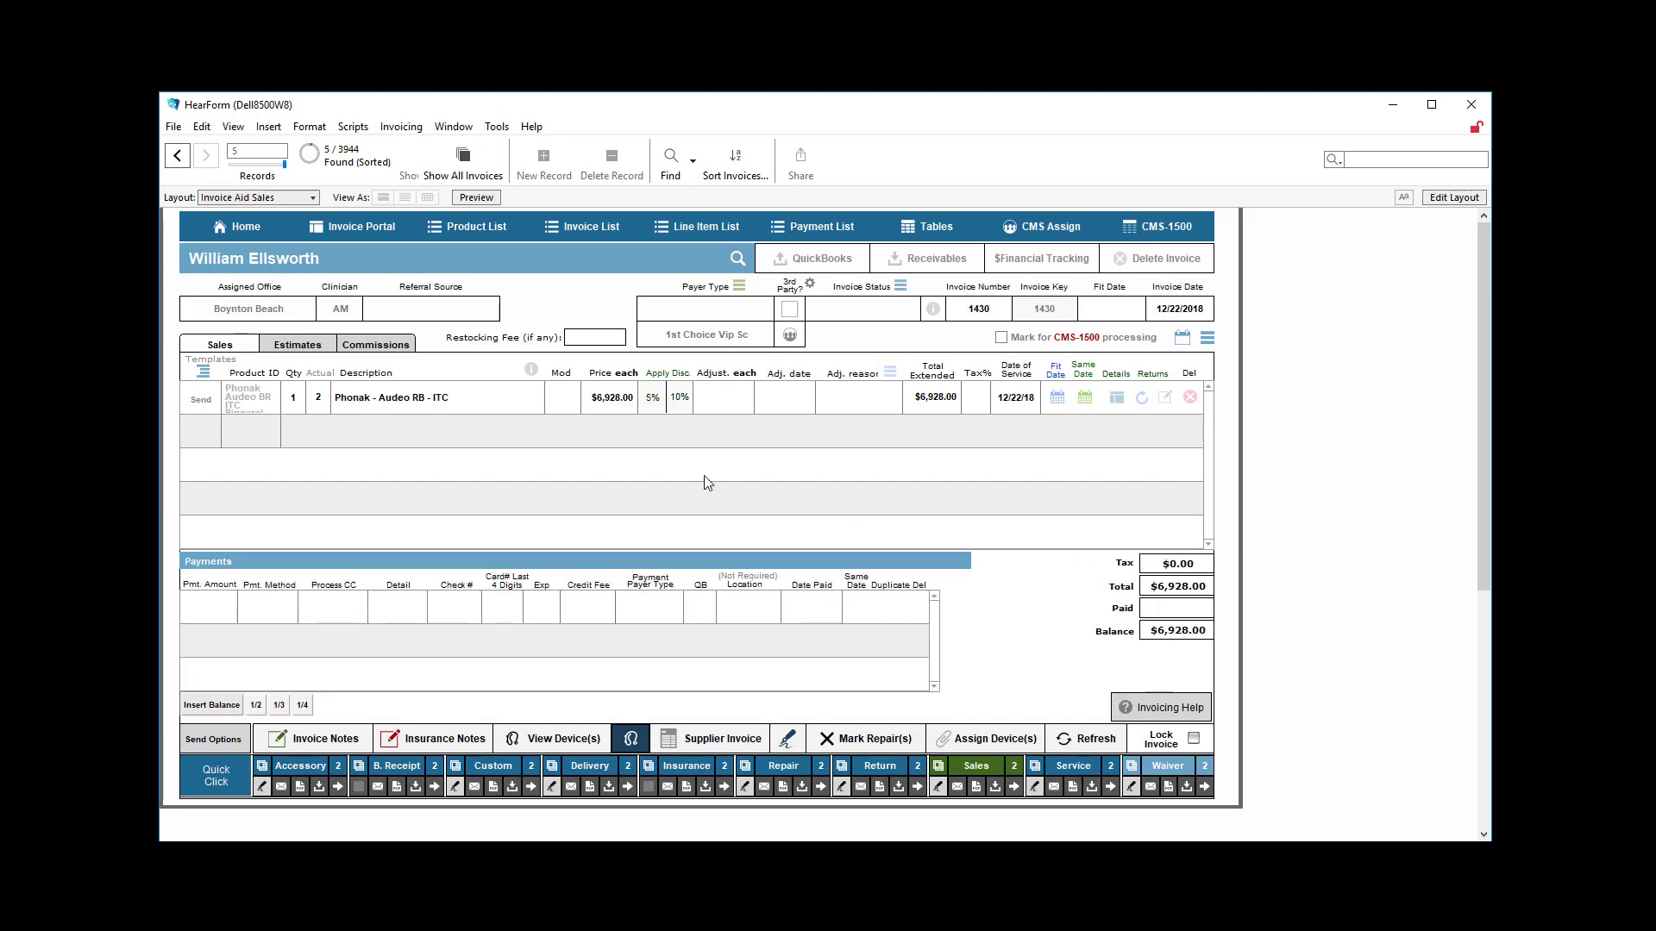
{"action": "left_click", "coordinate": [200, 402]}
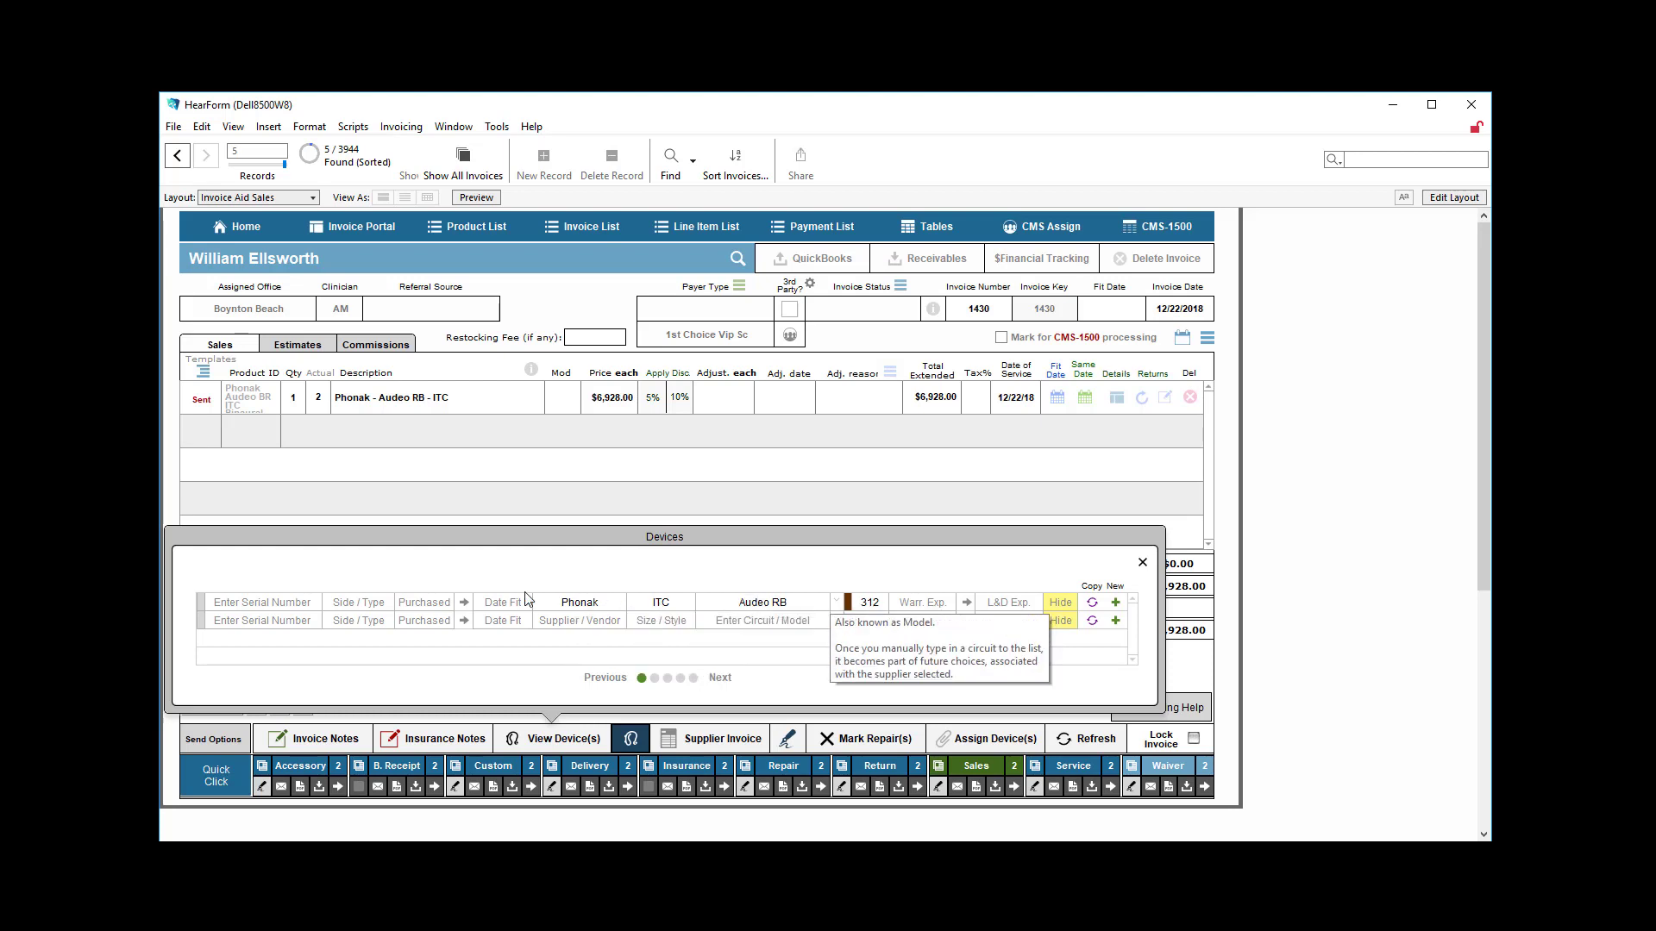
{"action": "left_click", "coordinate": [246, 600]}
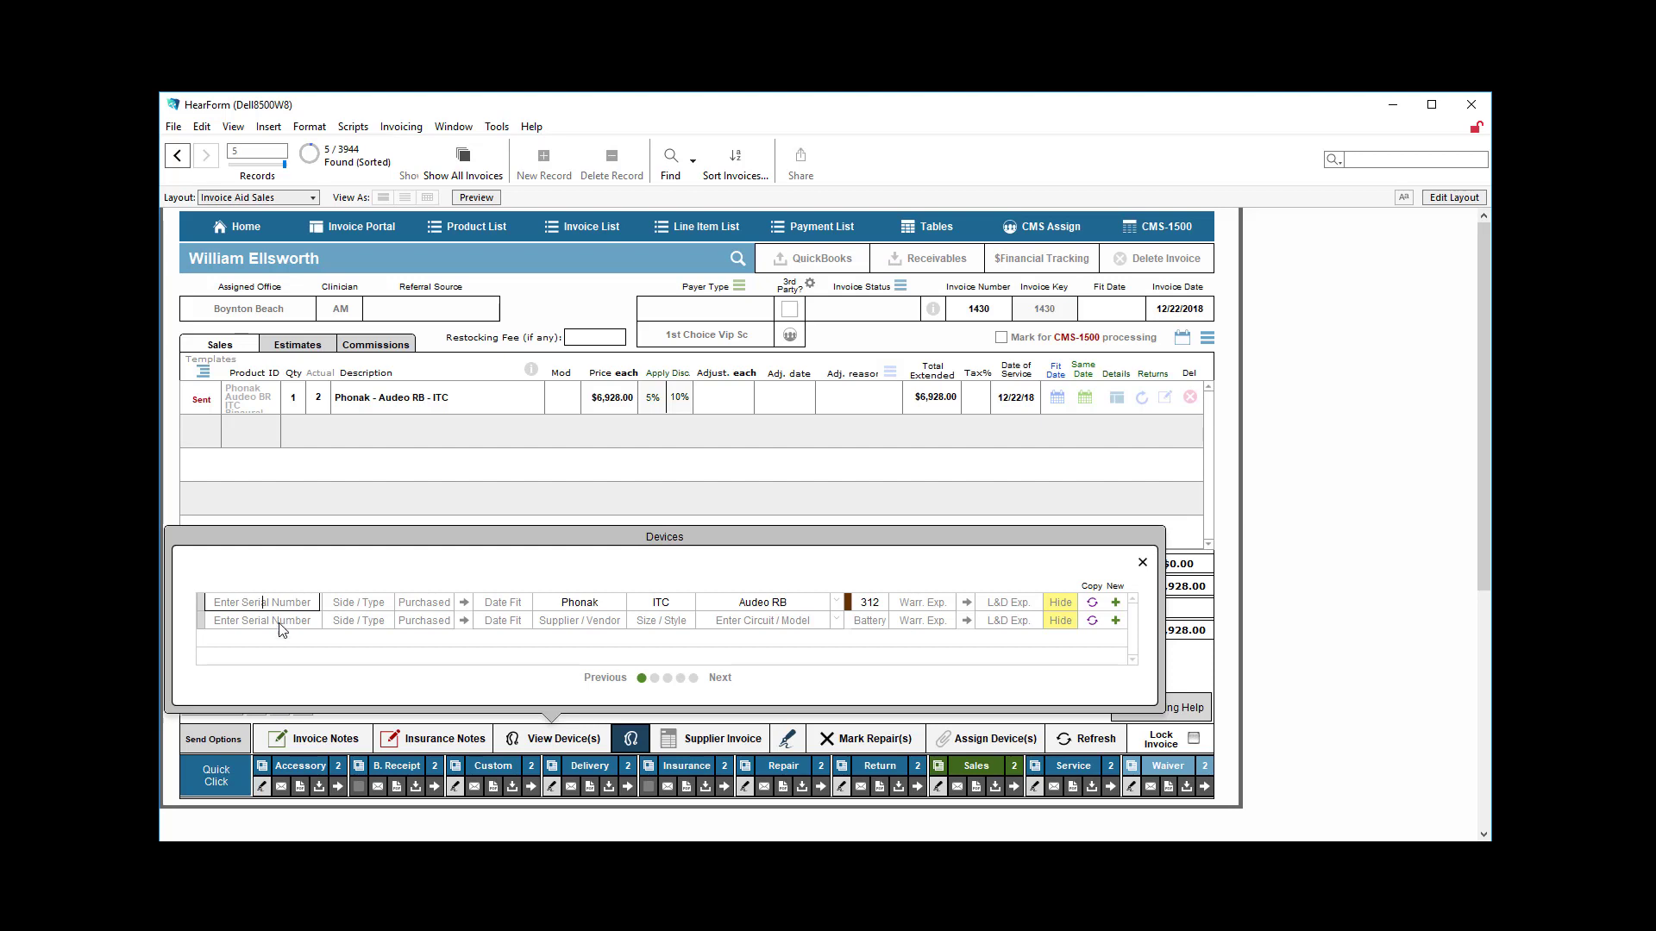
{"action": "type", "text": "346346346346"}
{"action": "left_click", "coordinate": [360, 607]}
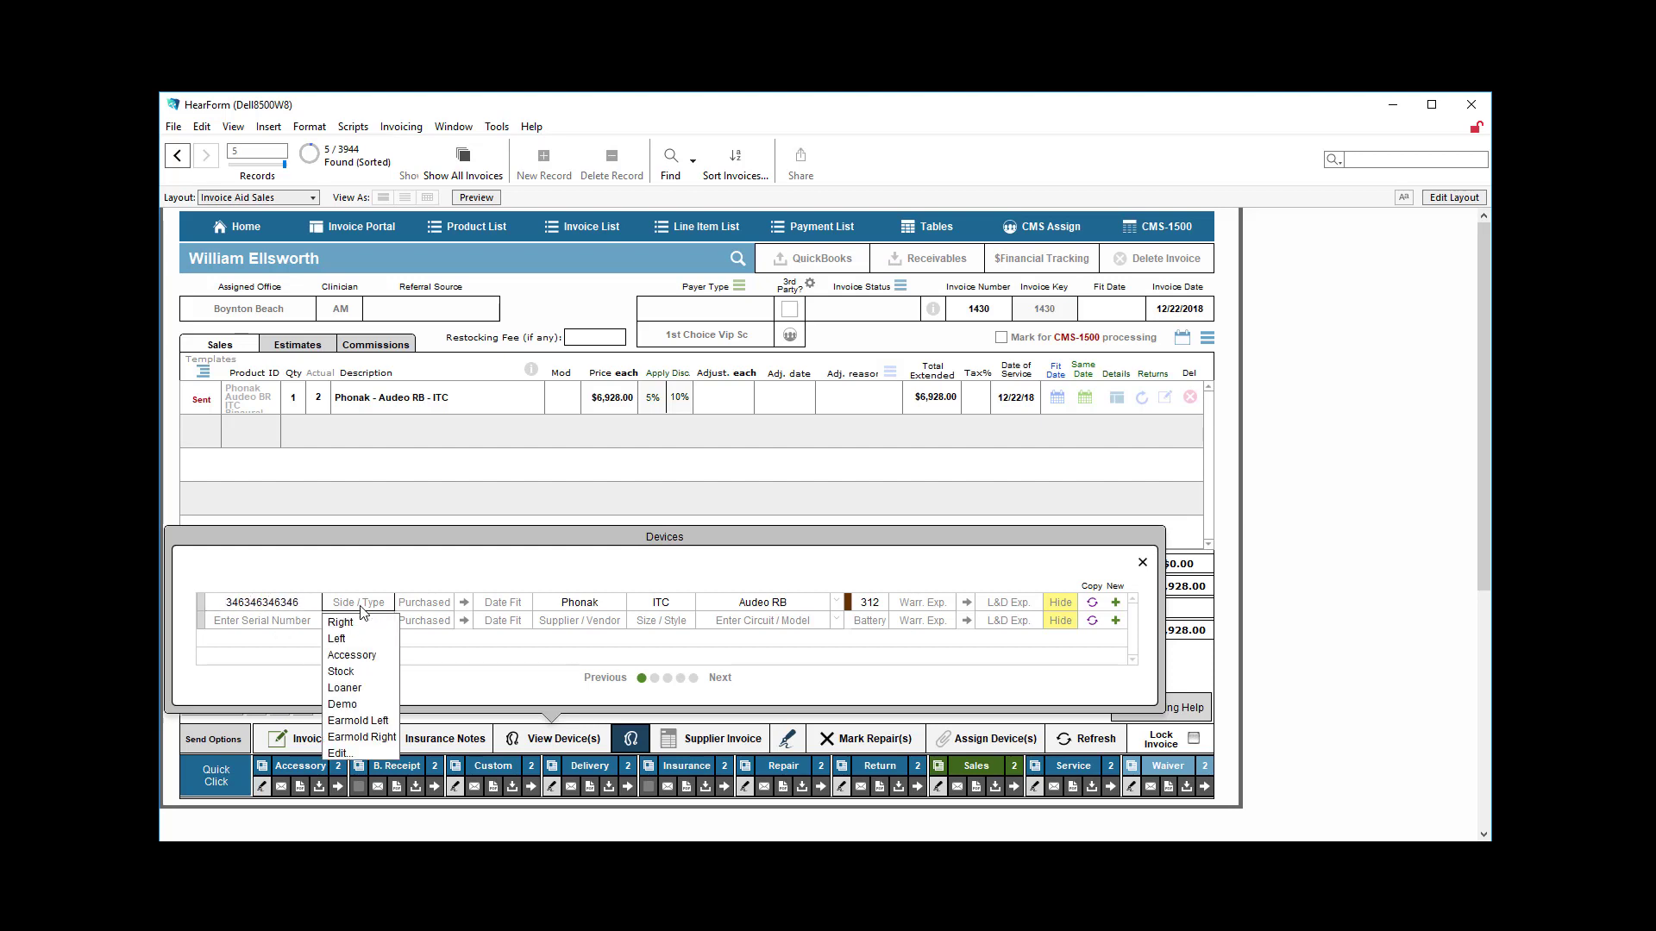
{"action": "left_click", "coordinate": [358, 622]}
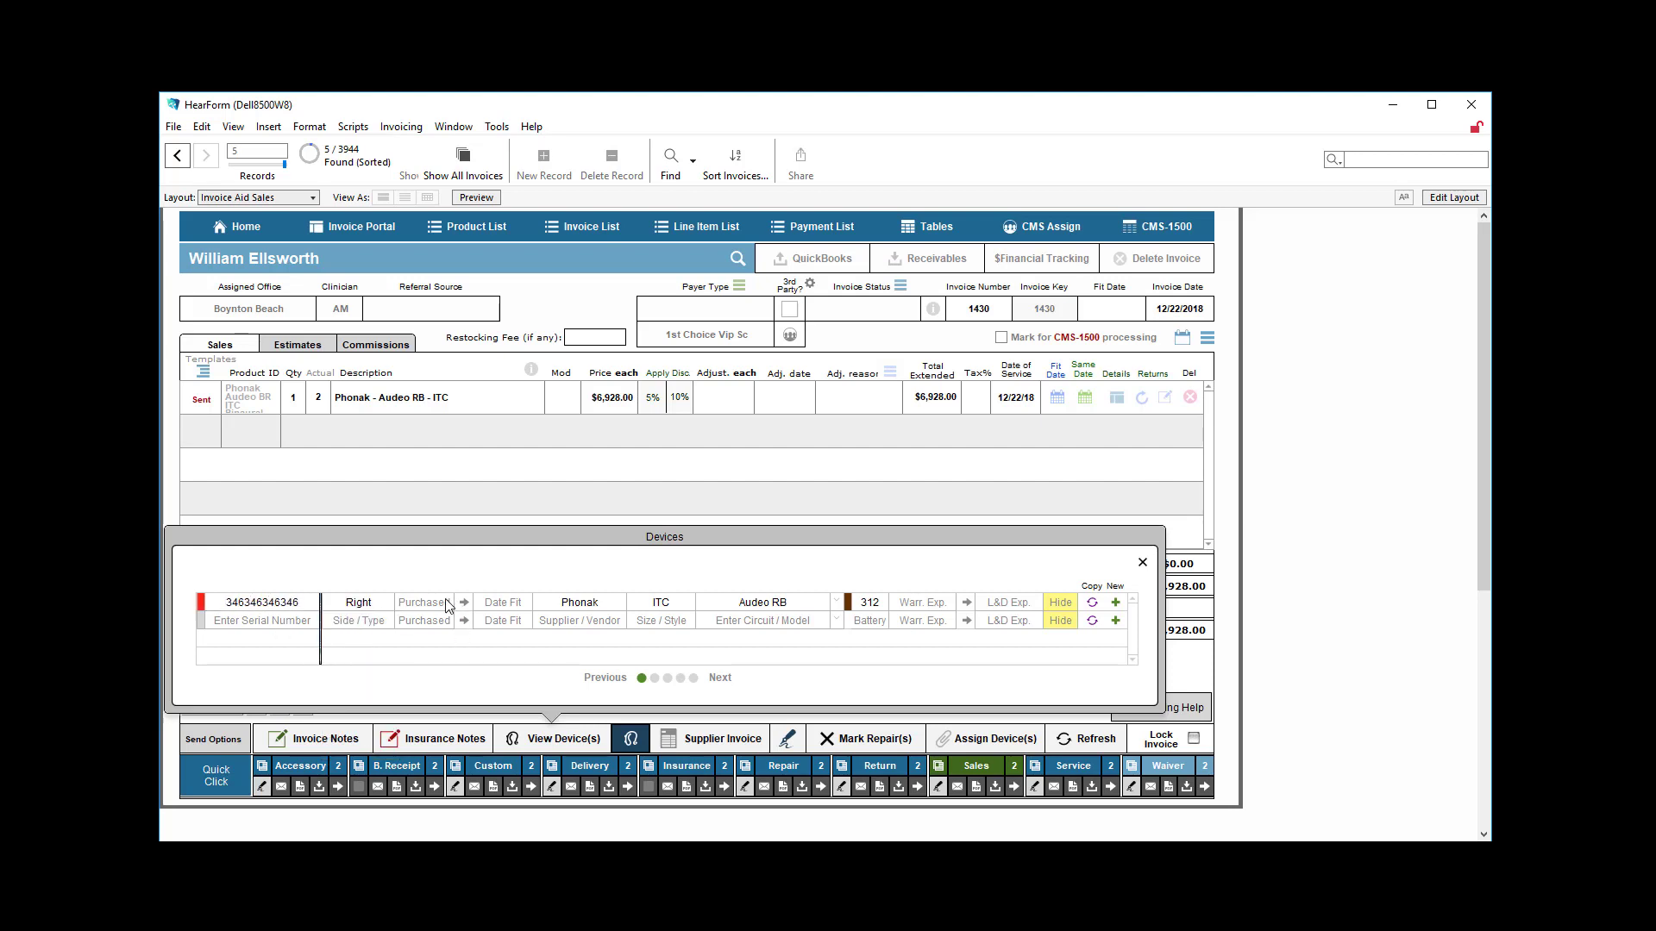
Step: Set the right device's purchase date to 12/20/2018 and copy that date into its fit date
{"action": "mouse_move", "coordinate": [444, 605]}
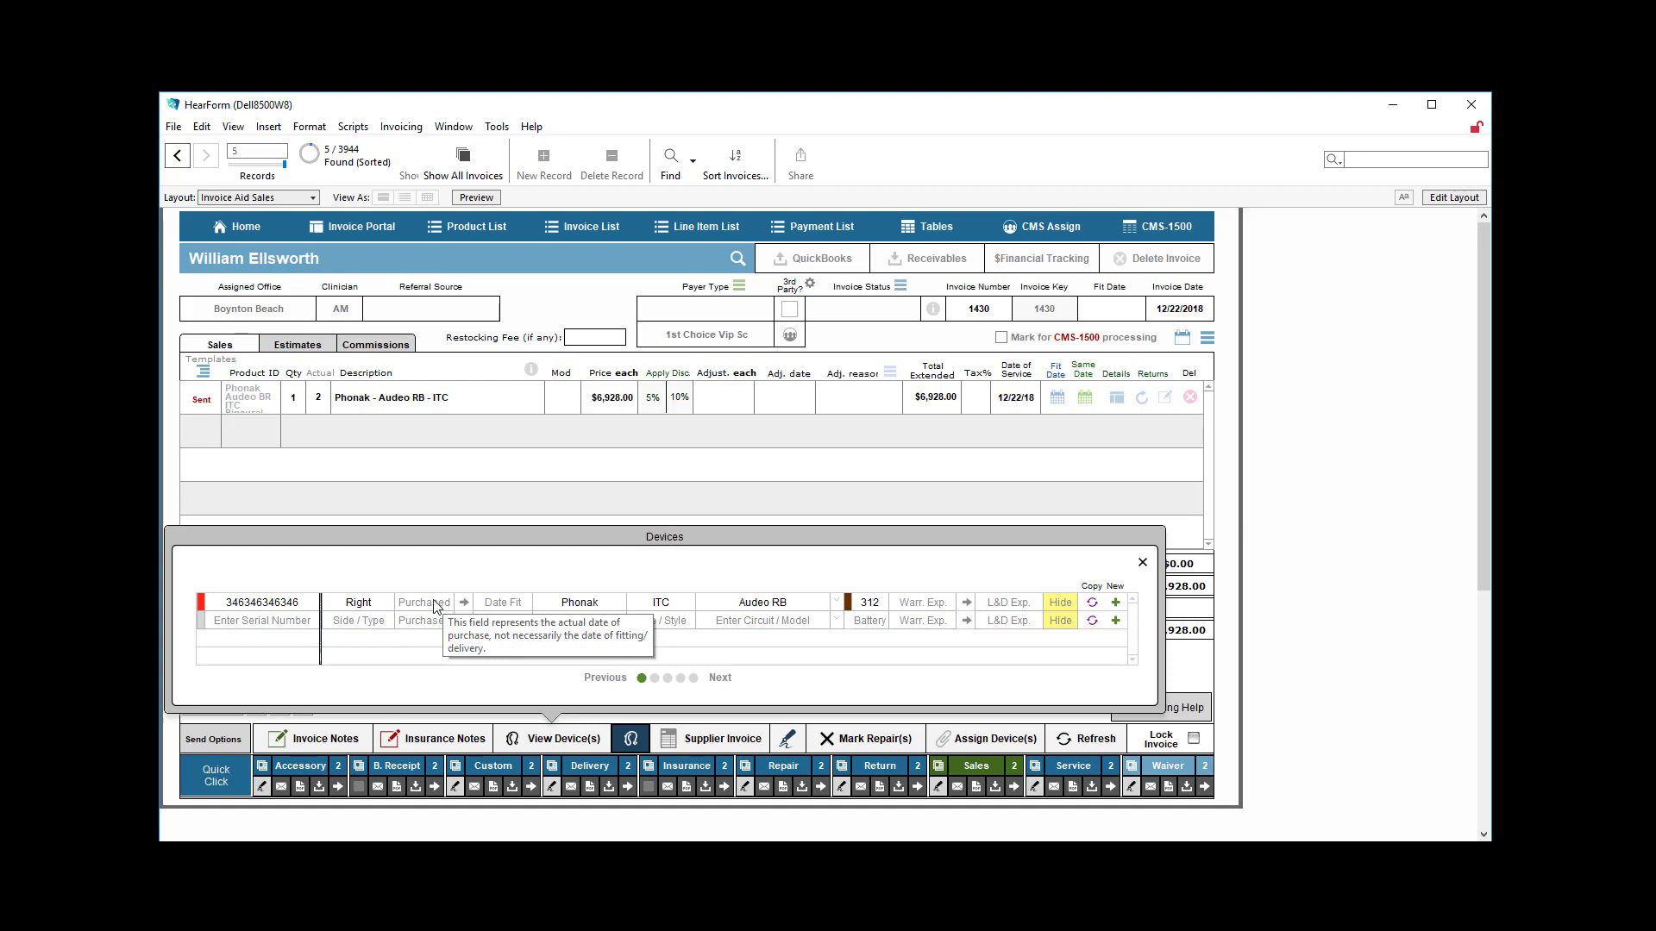
{"action": "left_click", "coordinate": [433, 604]}
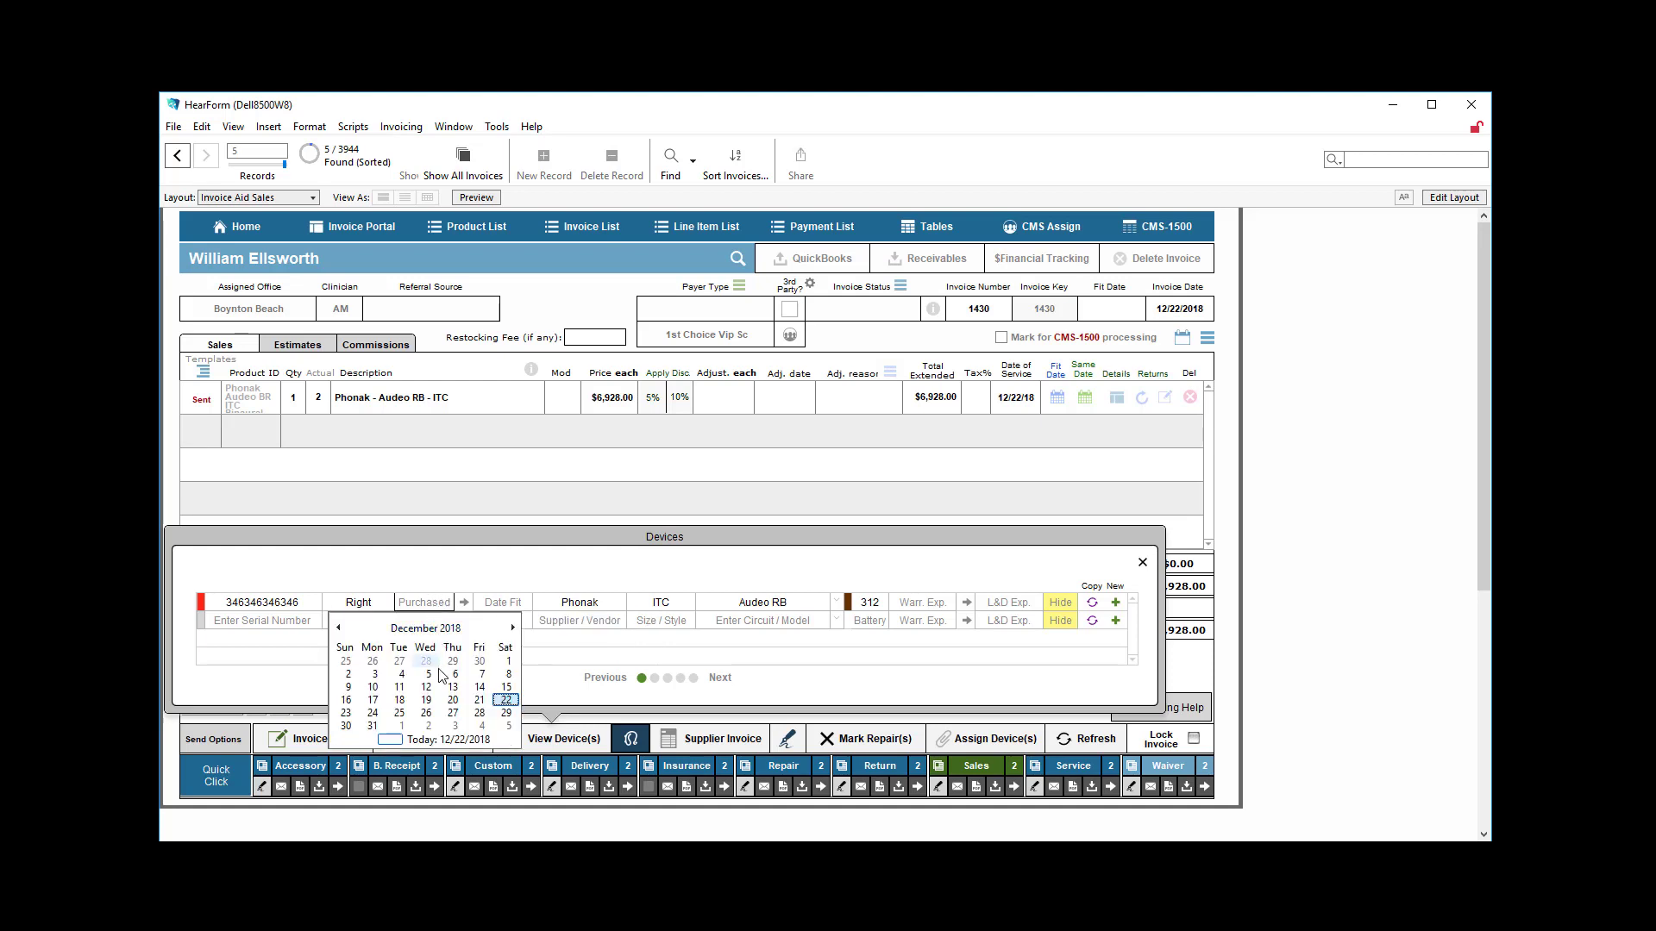
{"action": "left_click", "coordinate": [454, 700]}
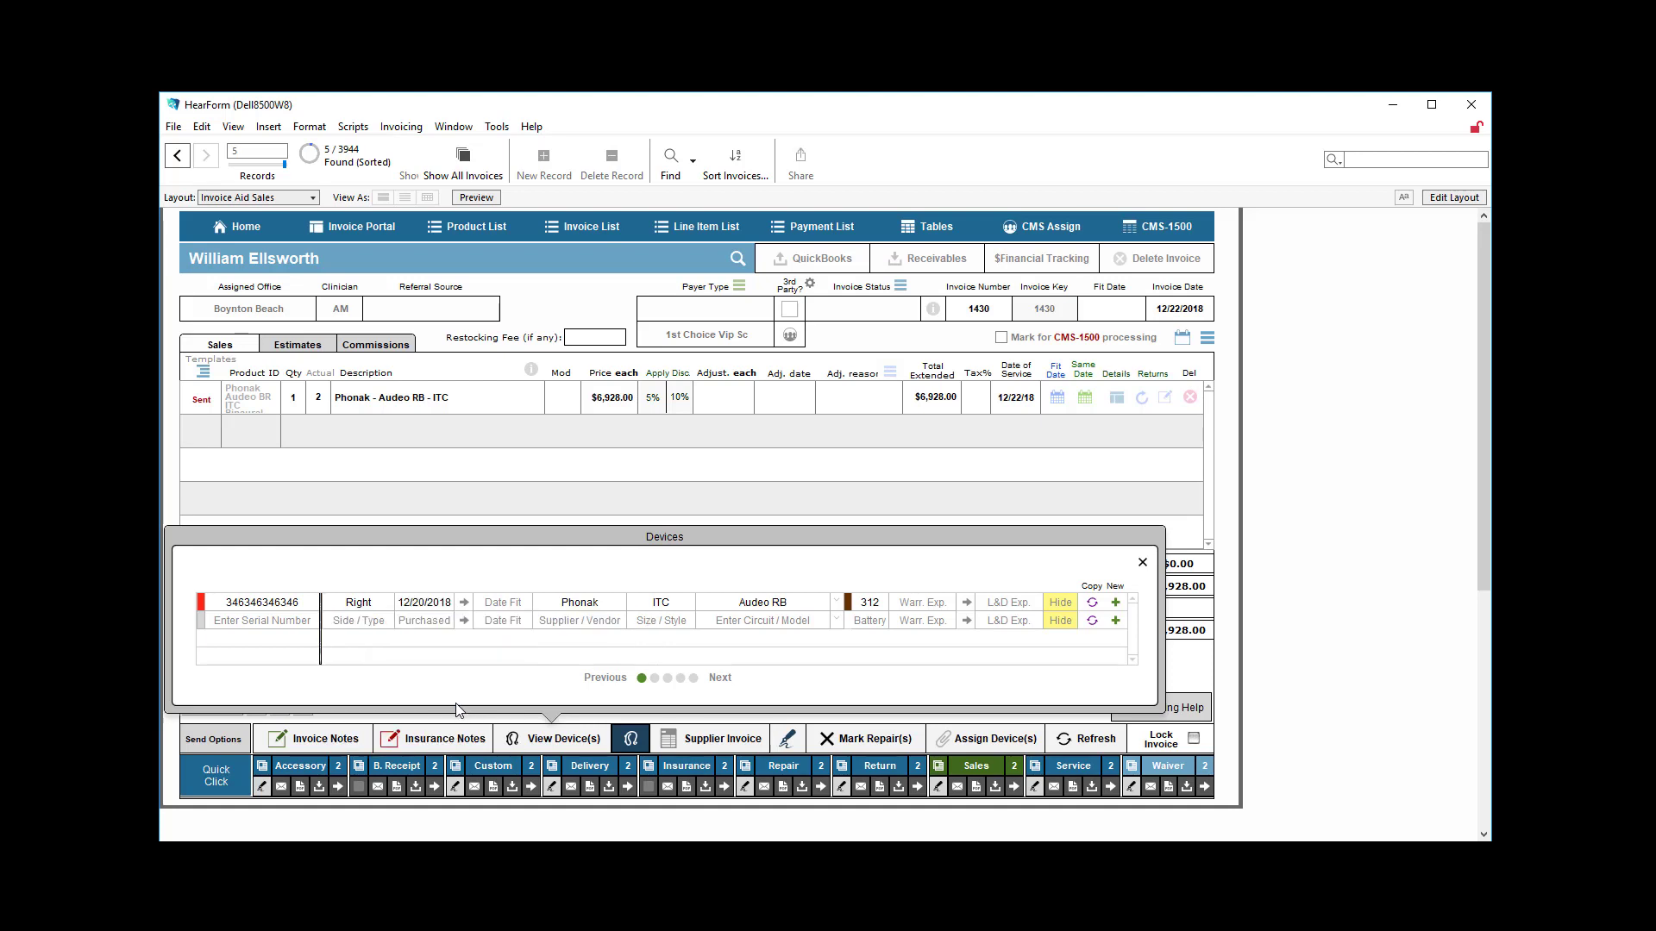
{"action": "left_click", "coordinate": [465, 609]}
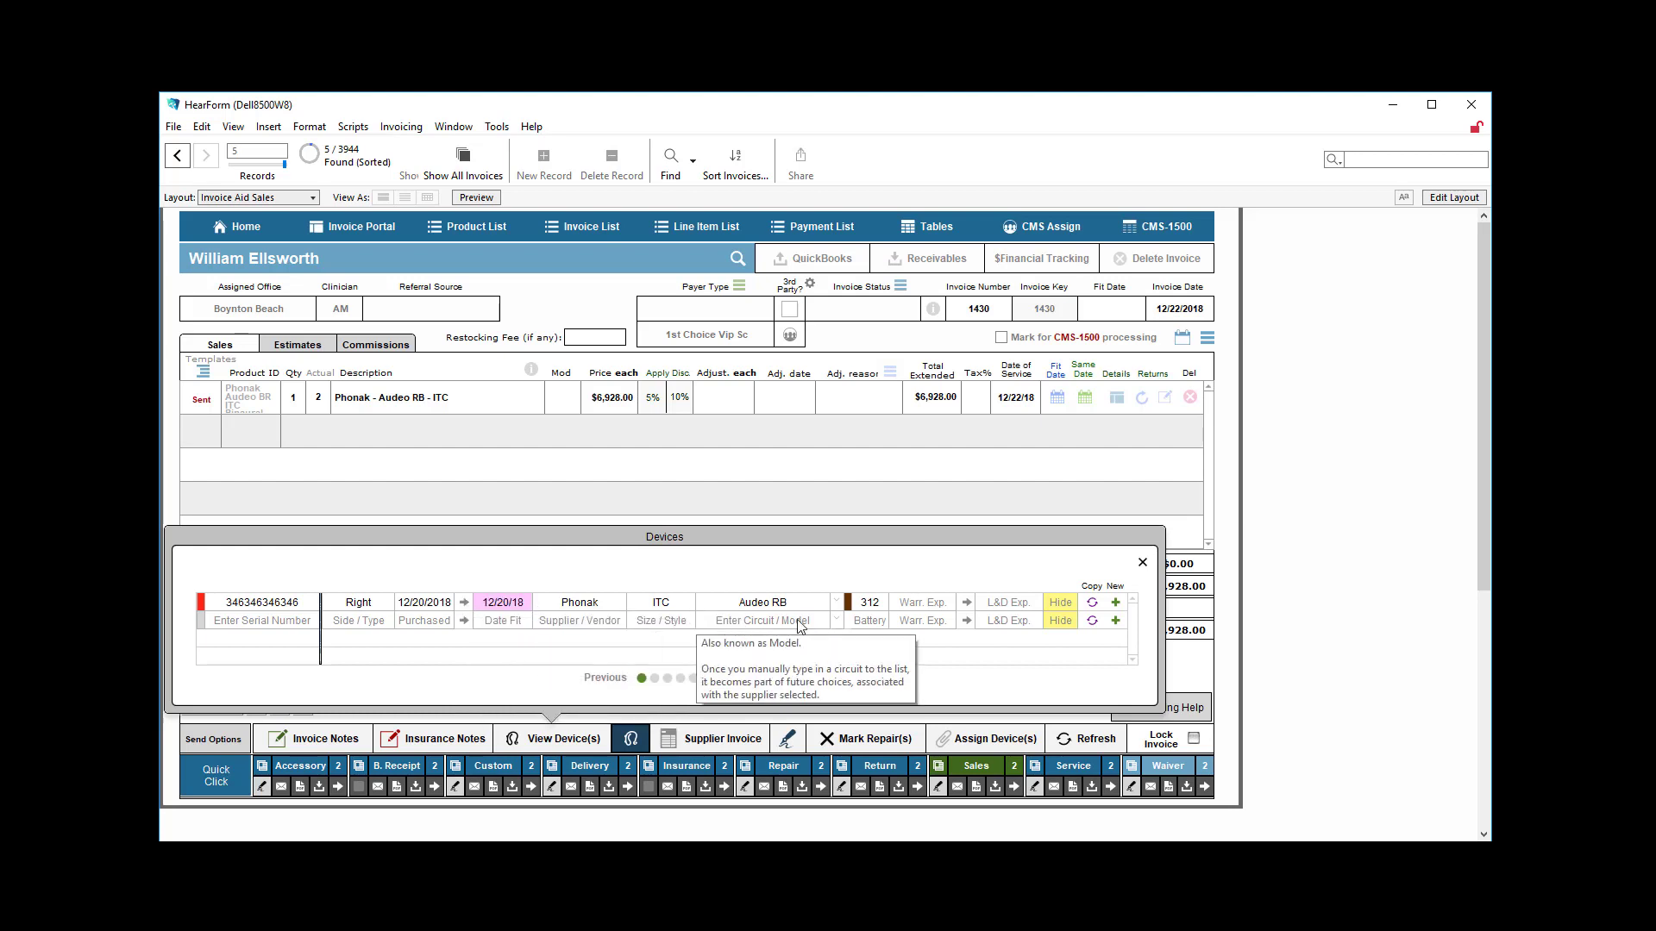
Step: Set the right device's warranty expiration to 12/22/20 and copy it to the L&D expiration
{"action": "left_click", "coordinate": [920, 605]}
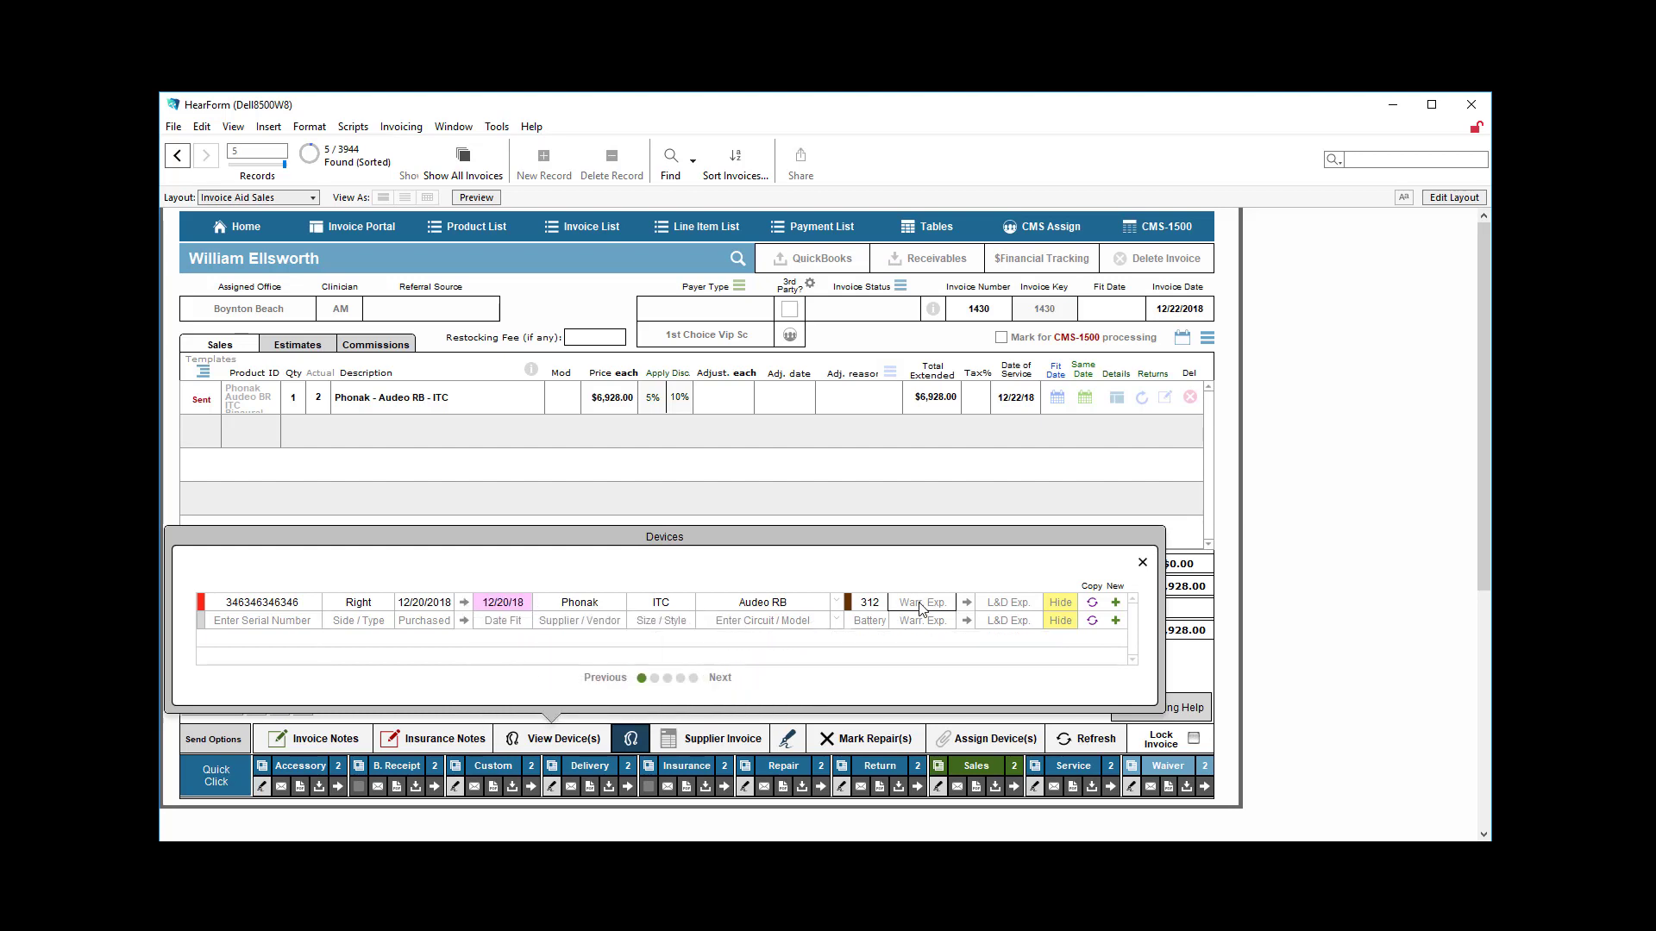
{"action": "key", "text": "ctrl+minus"}
{"action": "key", "text": "BackSpace"}
{"action": "key", "text": "BackSpace"}
{"action": "type", "text": "20"}
{"action": "left_click", "coordinate": [965, 603]}
{"action": "left_click", "coordinate": [1091, 604]}
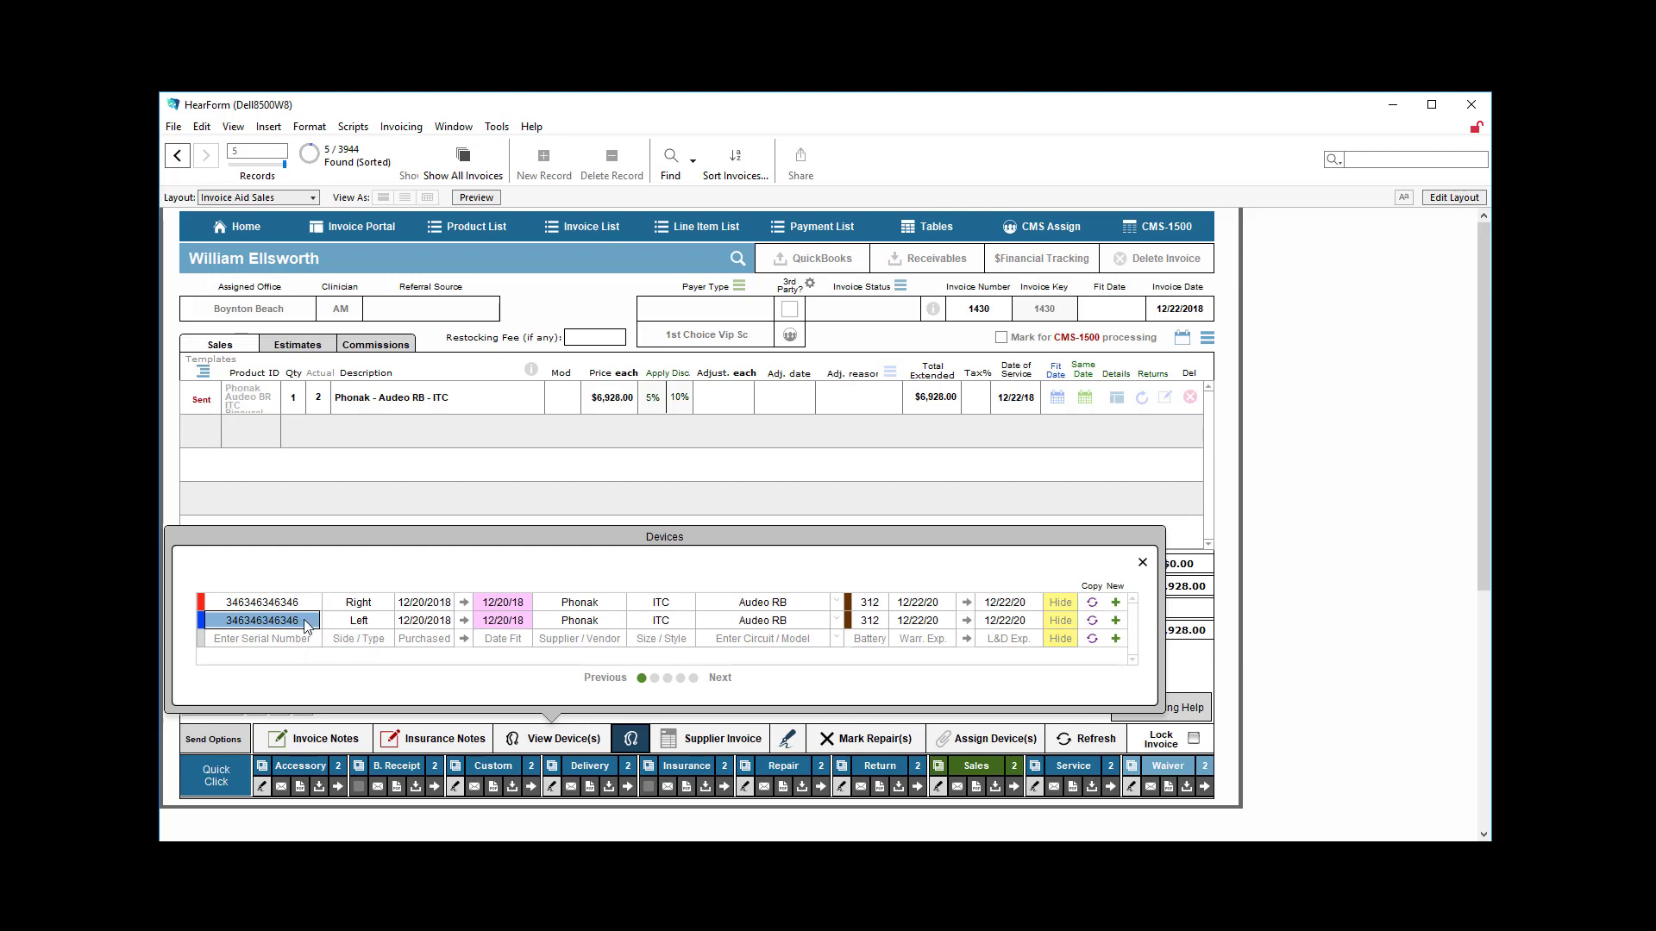
{"action": "left_click", "coordinate": [308, 623]}
{"action": "mouse_move", "coordinate": [484, 649]}
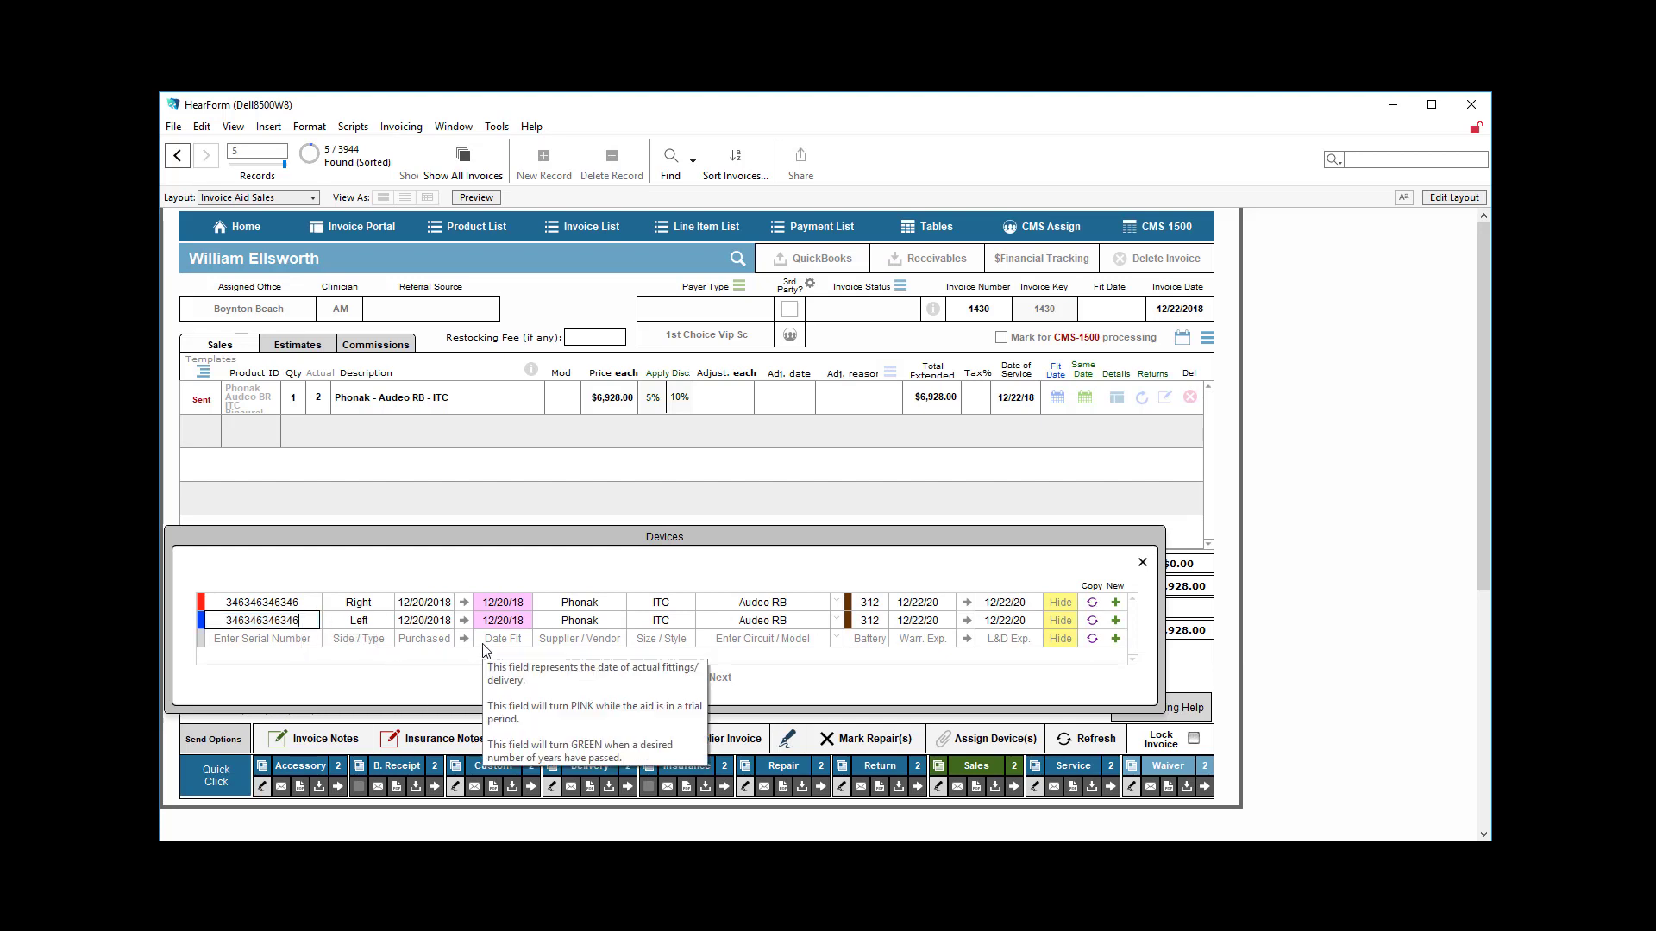
{"action": "key", "text": "BackSpace"}
{"action": "type", "text": "9"}
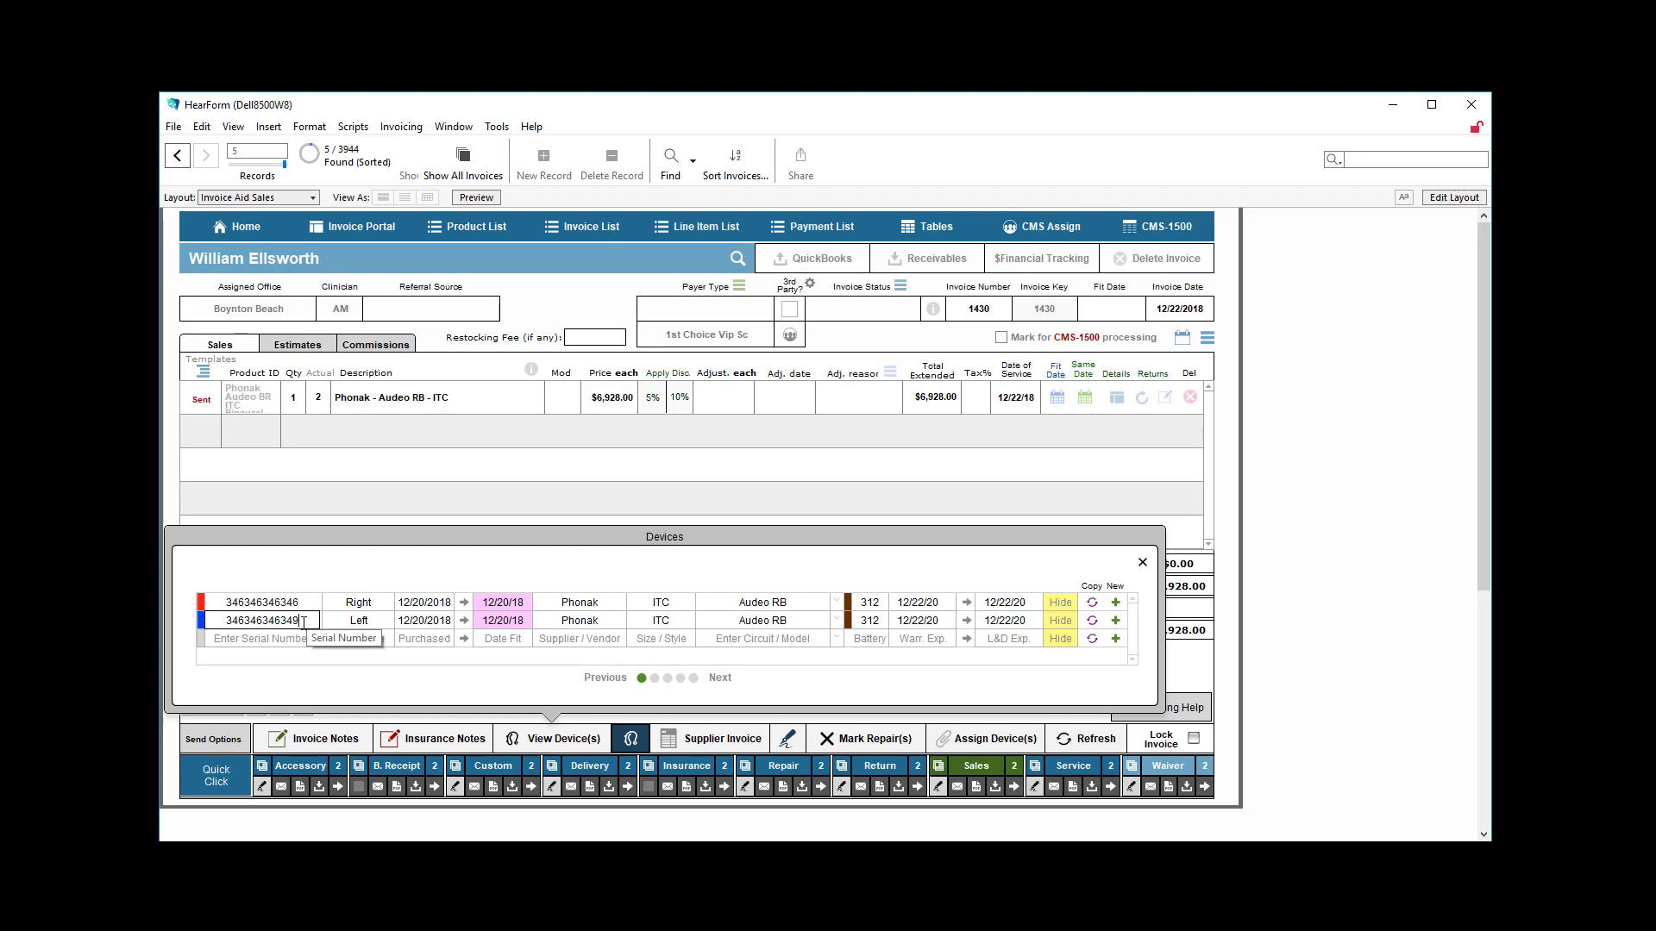
{"action": "left_click", "coordinate": [1142, 562]}
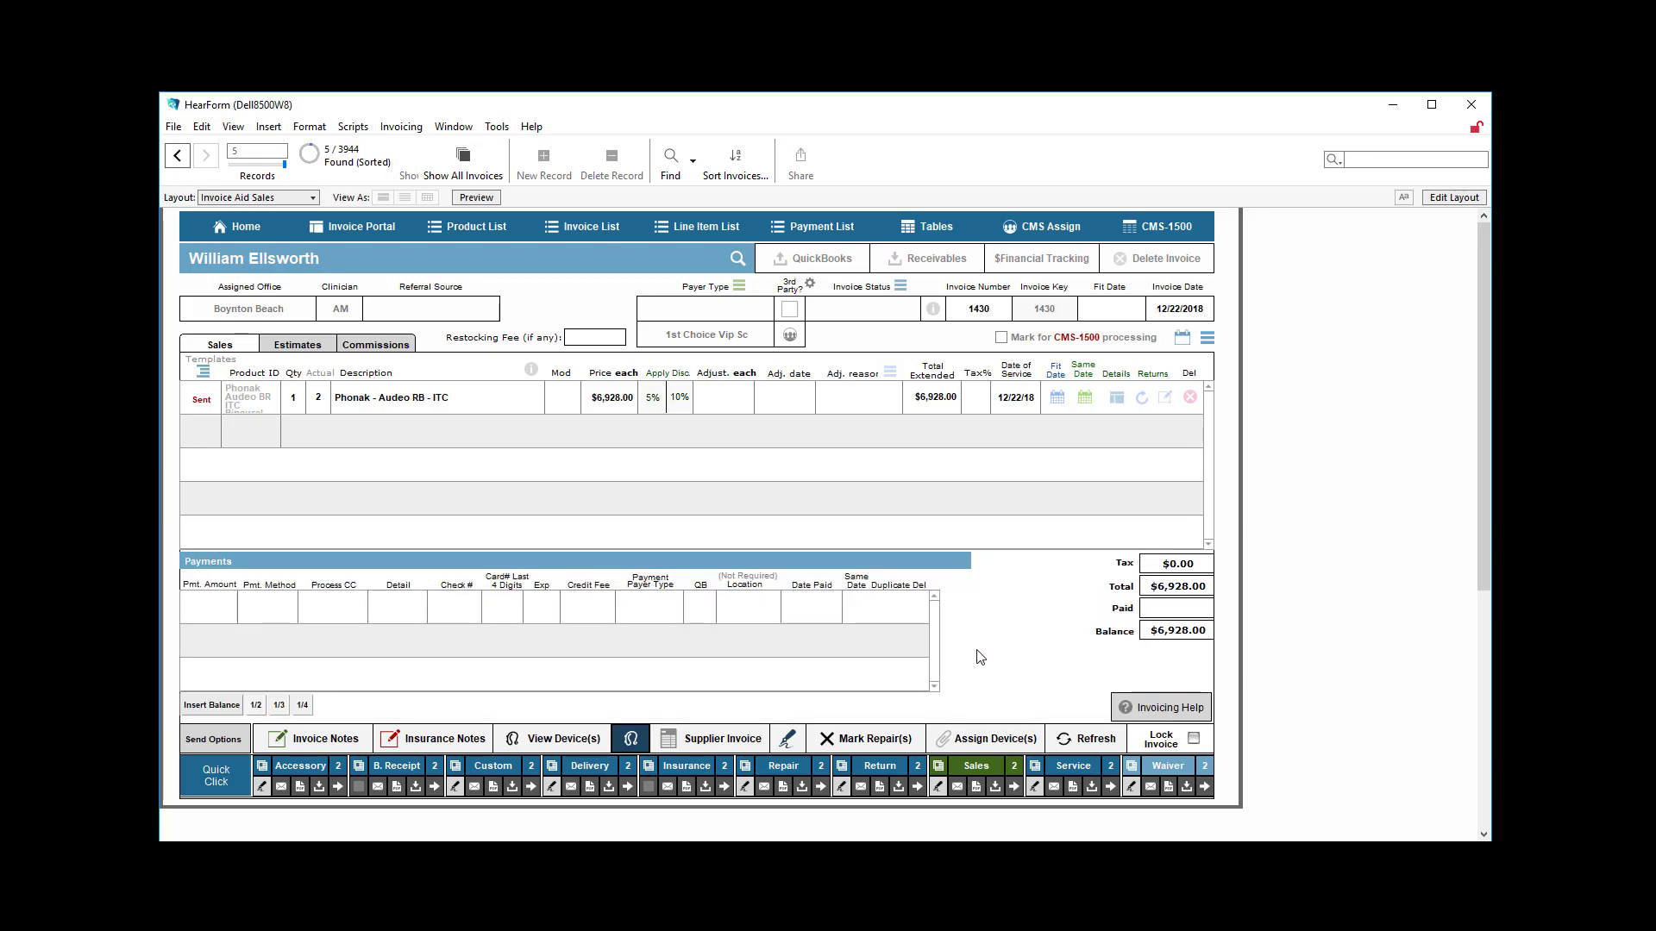
Step: Preview the invoice's sales Patient Agreement and return to the invoice
{"action": "left_click", "coordinate": [936, 766]}
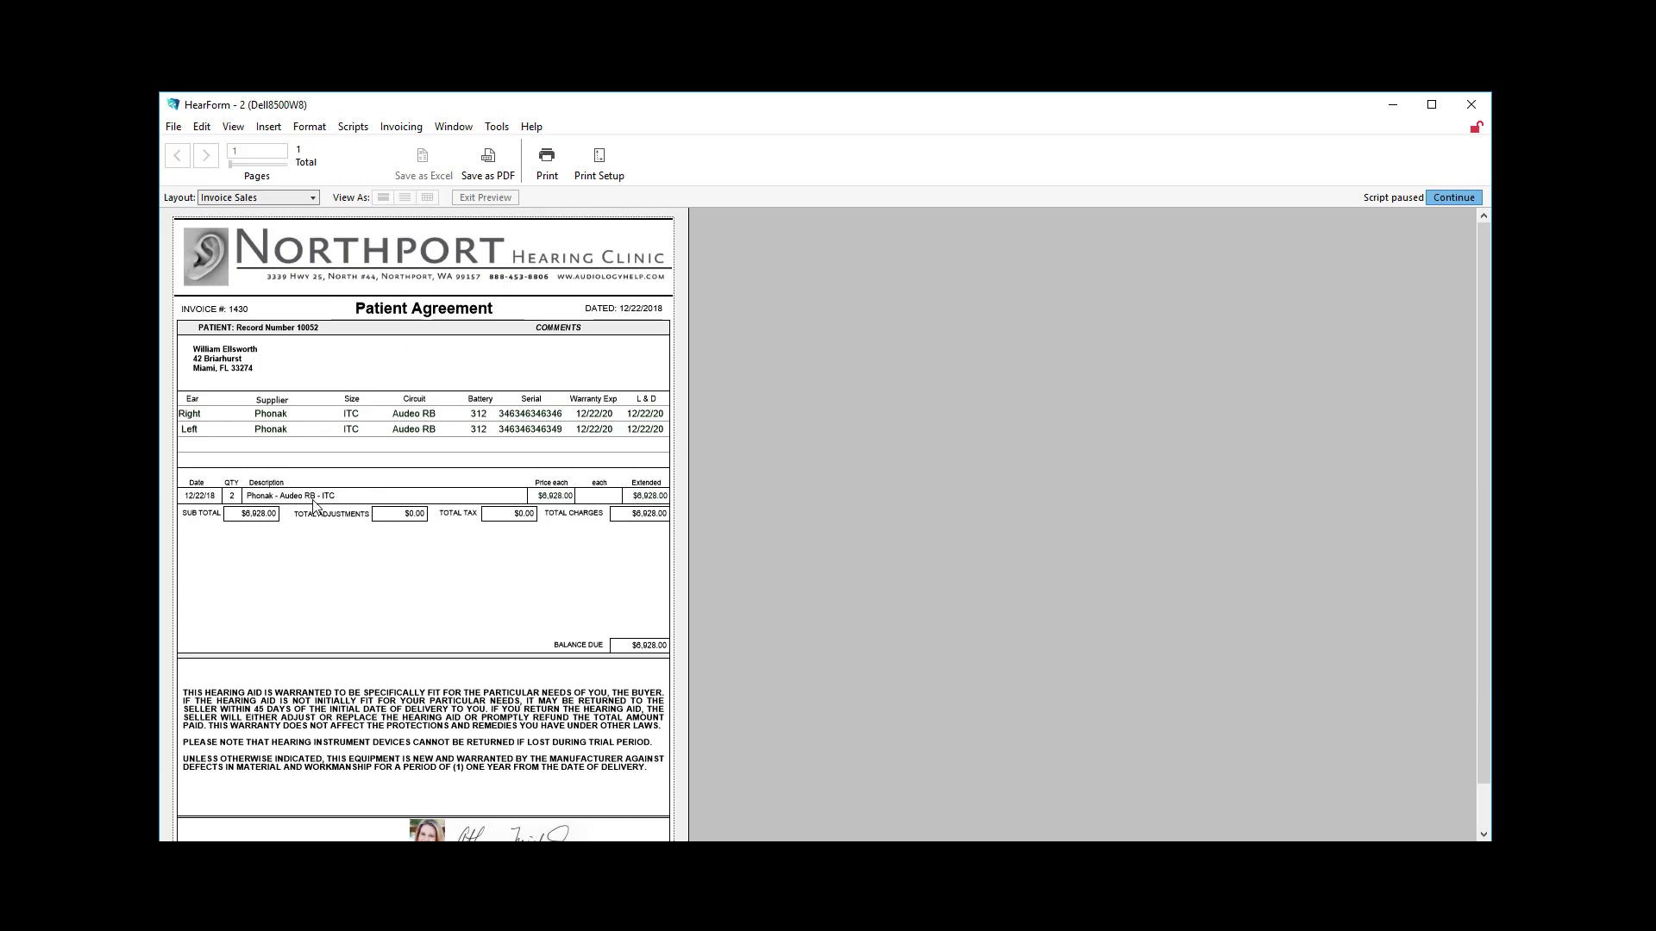
{"action": "left_click", "coordinate": [1454, 198]}
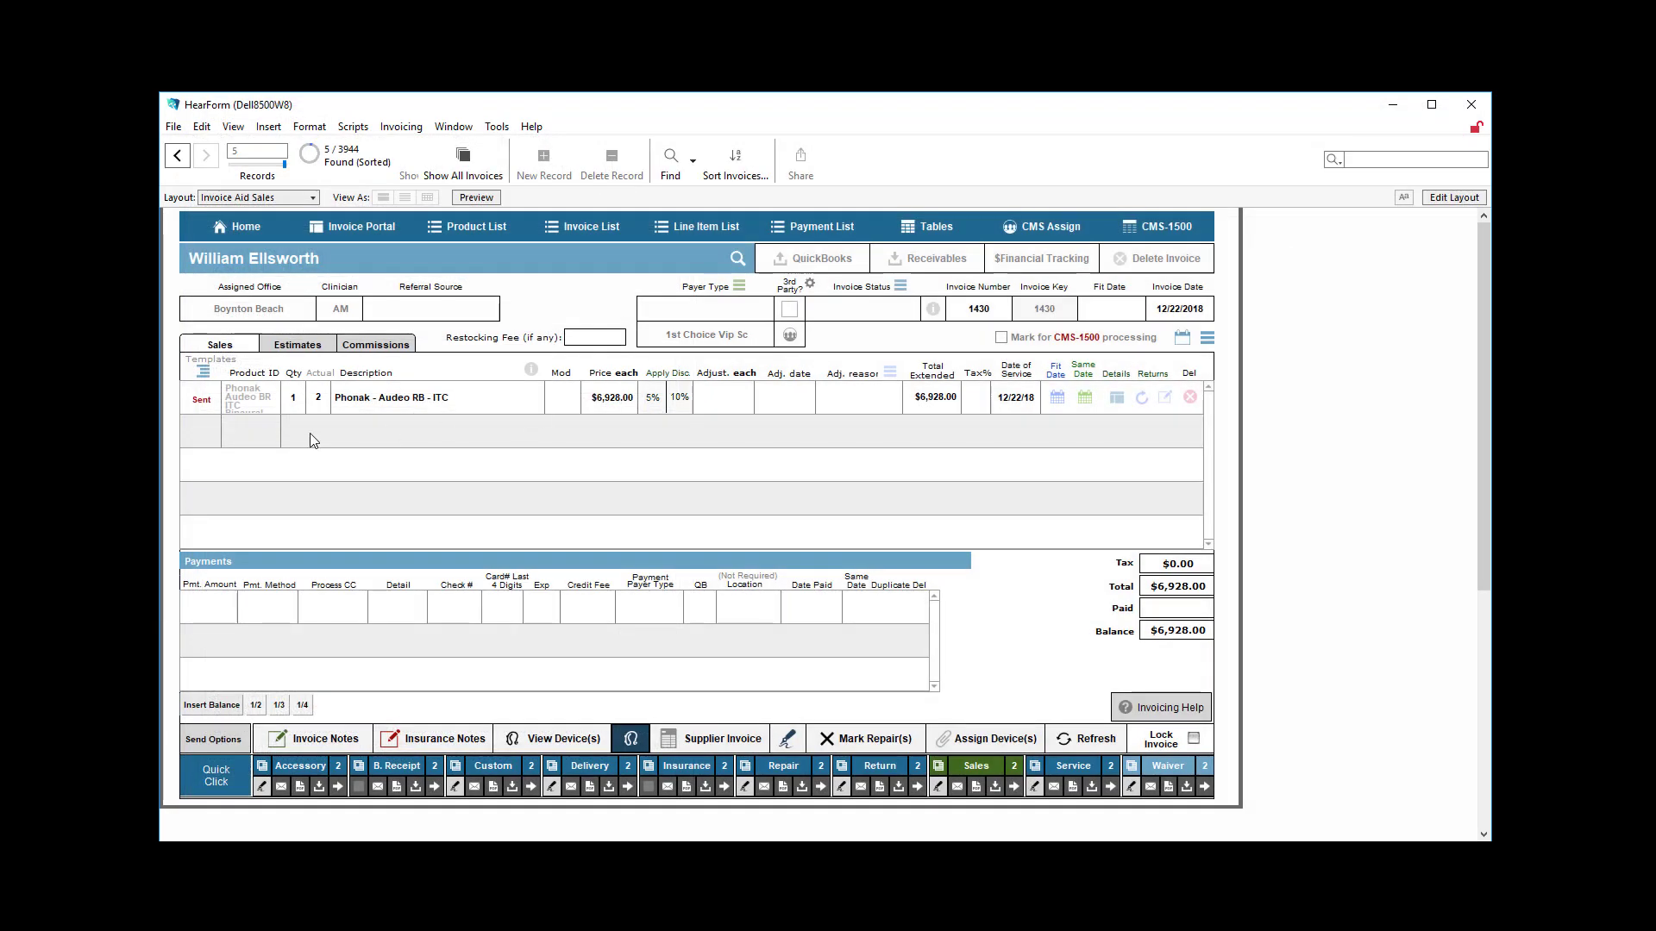
Step: Add the template's accessory, free battery and service plan lines to the invoice, and preview the updated Patient Agreement
{"action": "left_click", "coordinate": [203, 371]}
{"action": "left_click", "coordinate": [259, 359]}
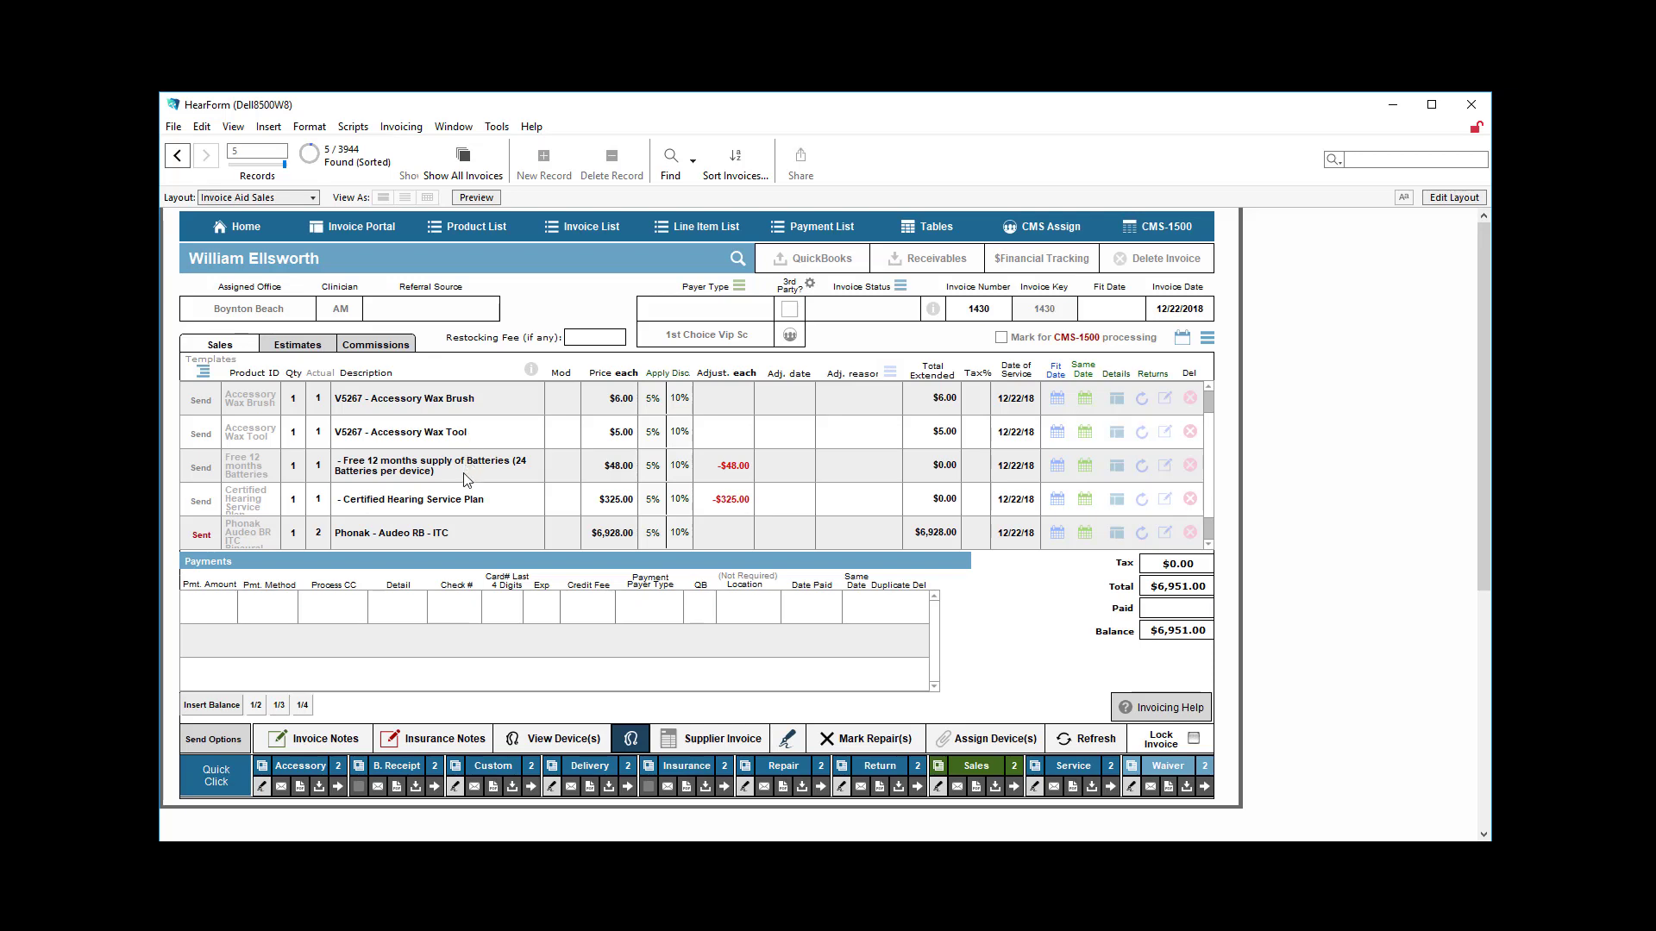
{"action": "left_click", "coordinate": [938, 773]}
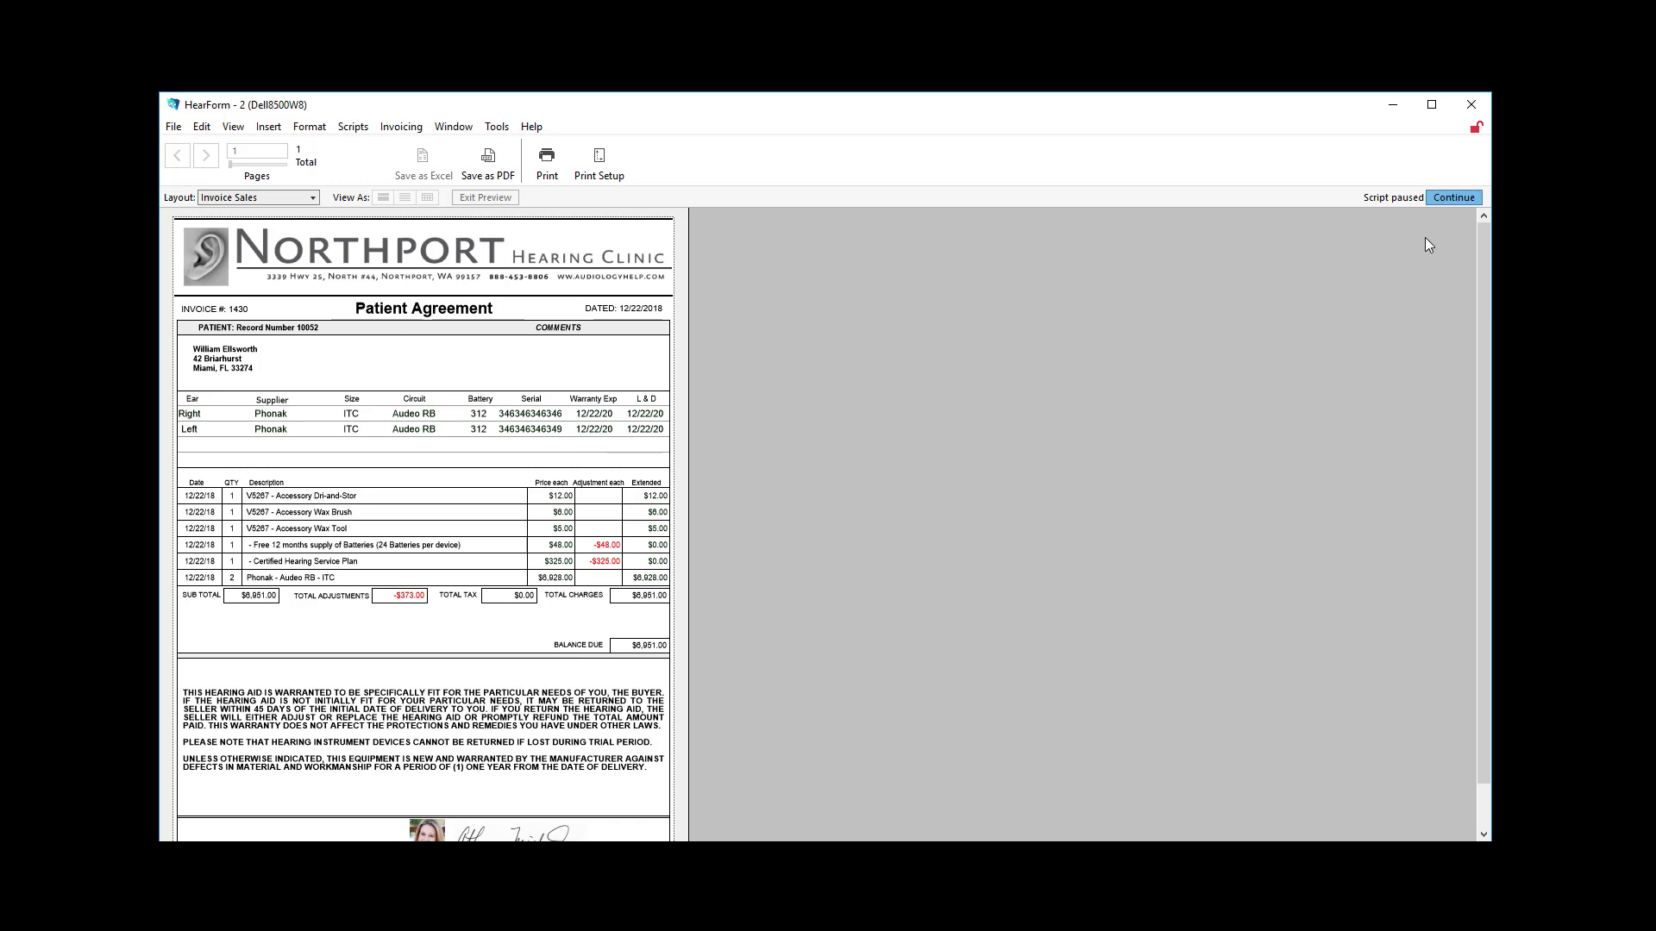
{"action": "left_click", "coordinate": [1454, 198]}
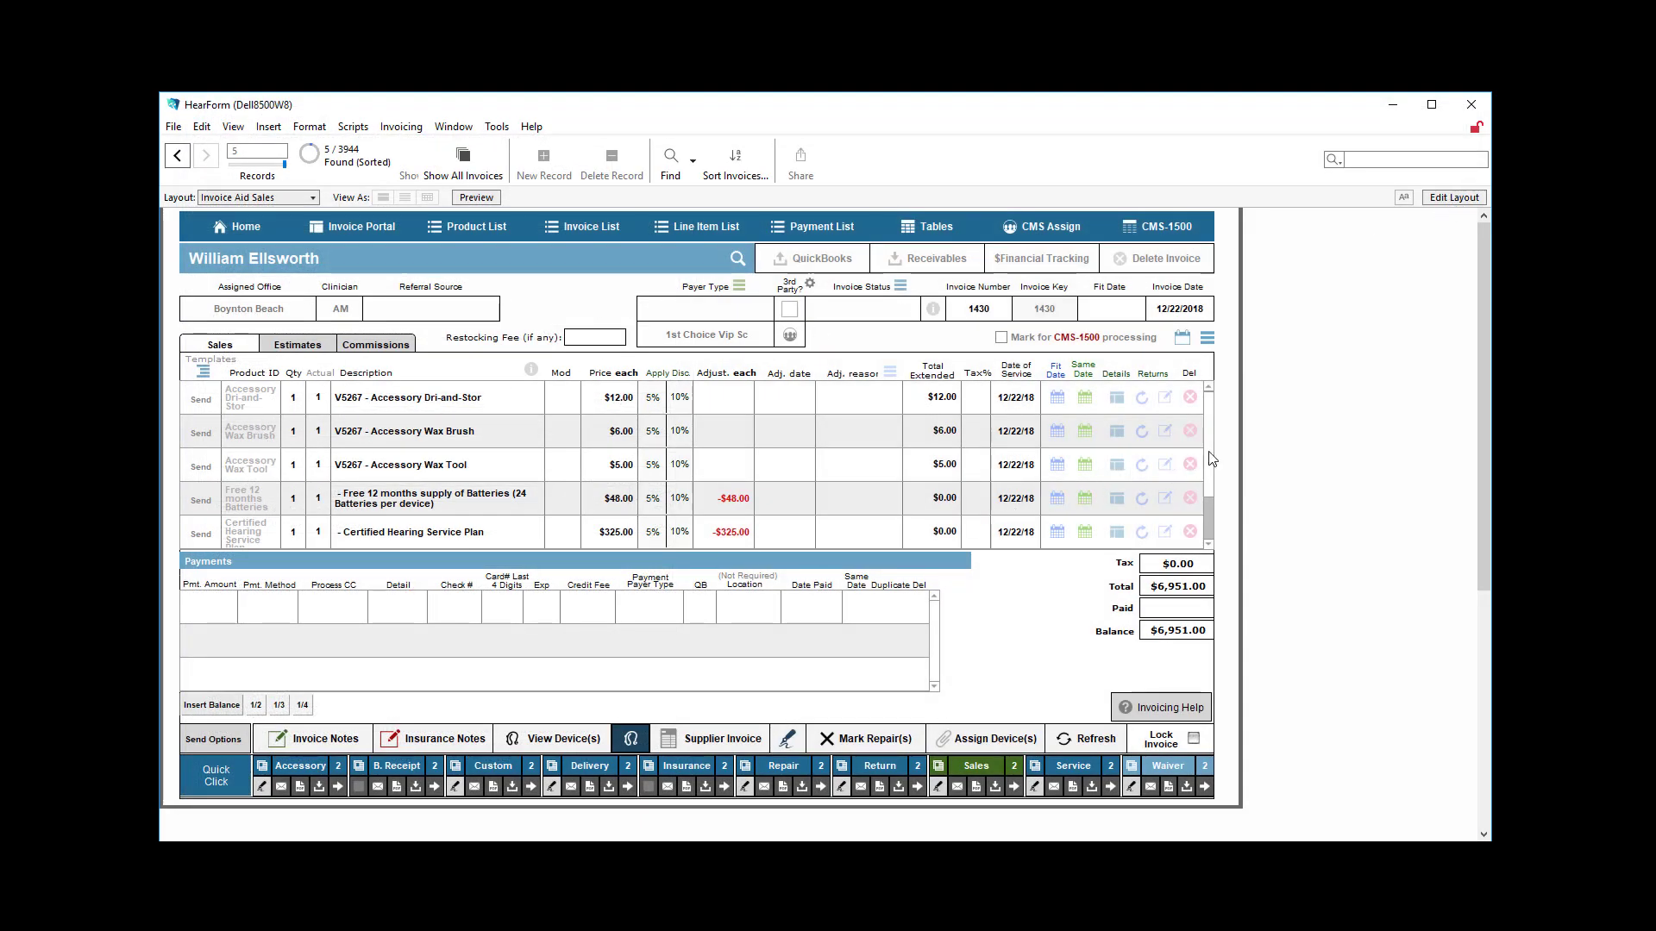
{"action": "scroll", "coordinate": [561, 518], "scroll_direction": "down", "scroll_amount": 2}
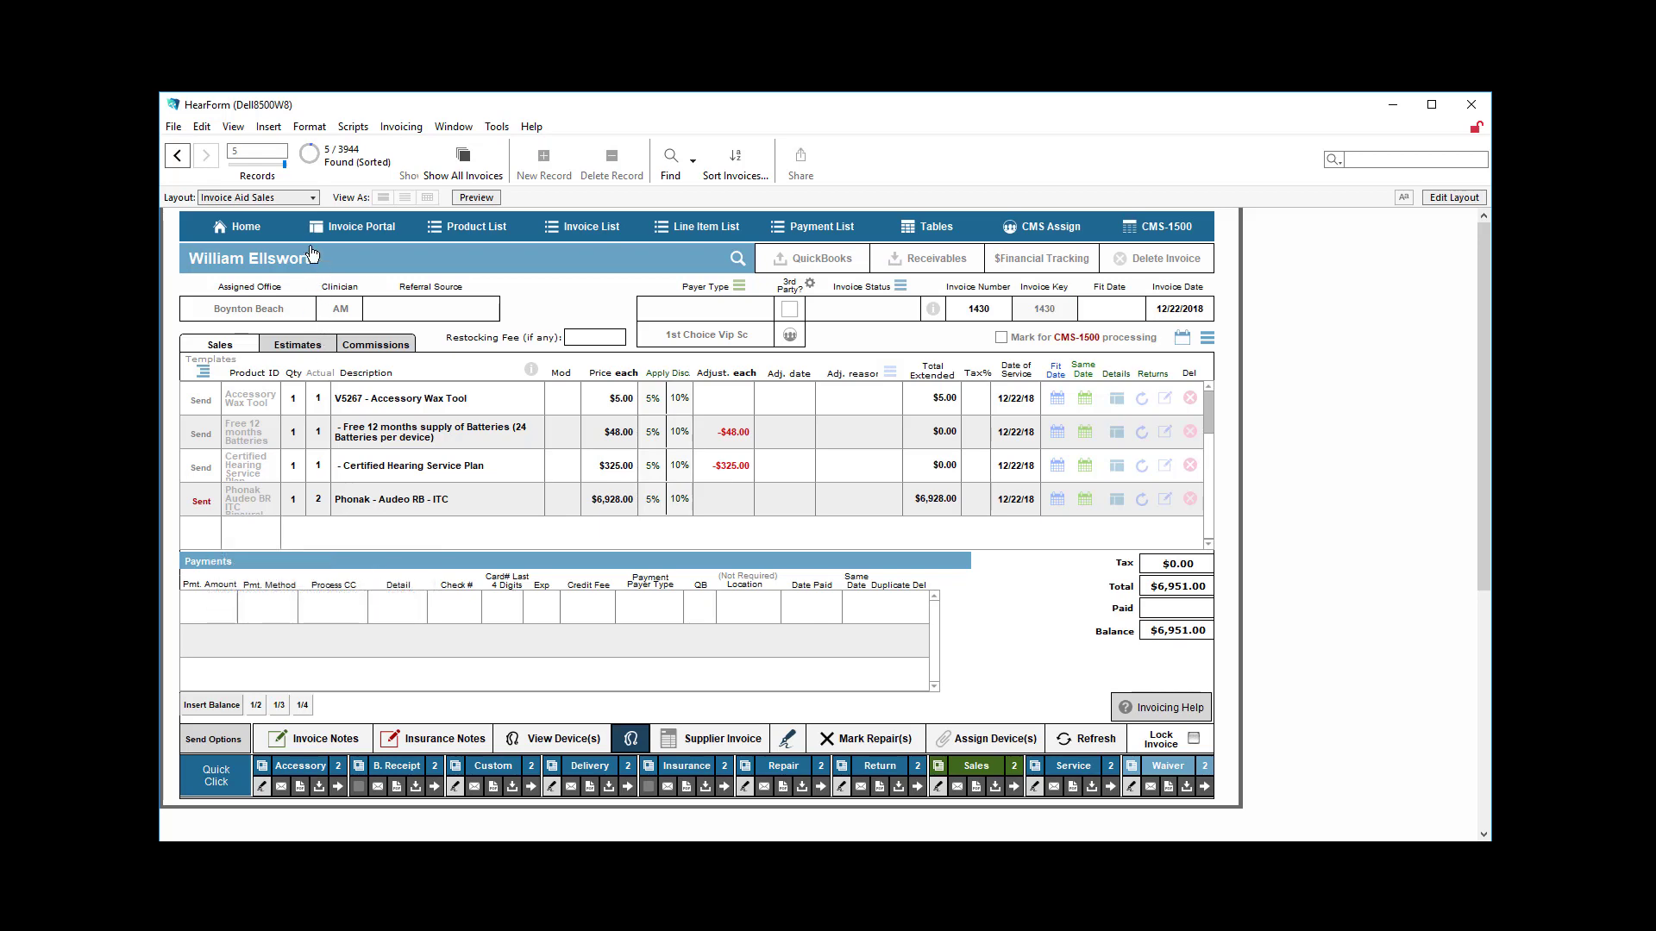
Step: Return to the patient's home screen and check the serial numbers of the right and left hearing devices
{"action": "left_click", "coordinate": [260, 226]}
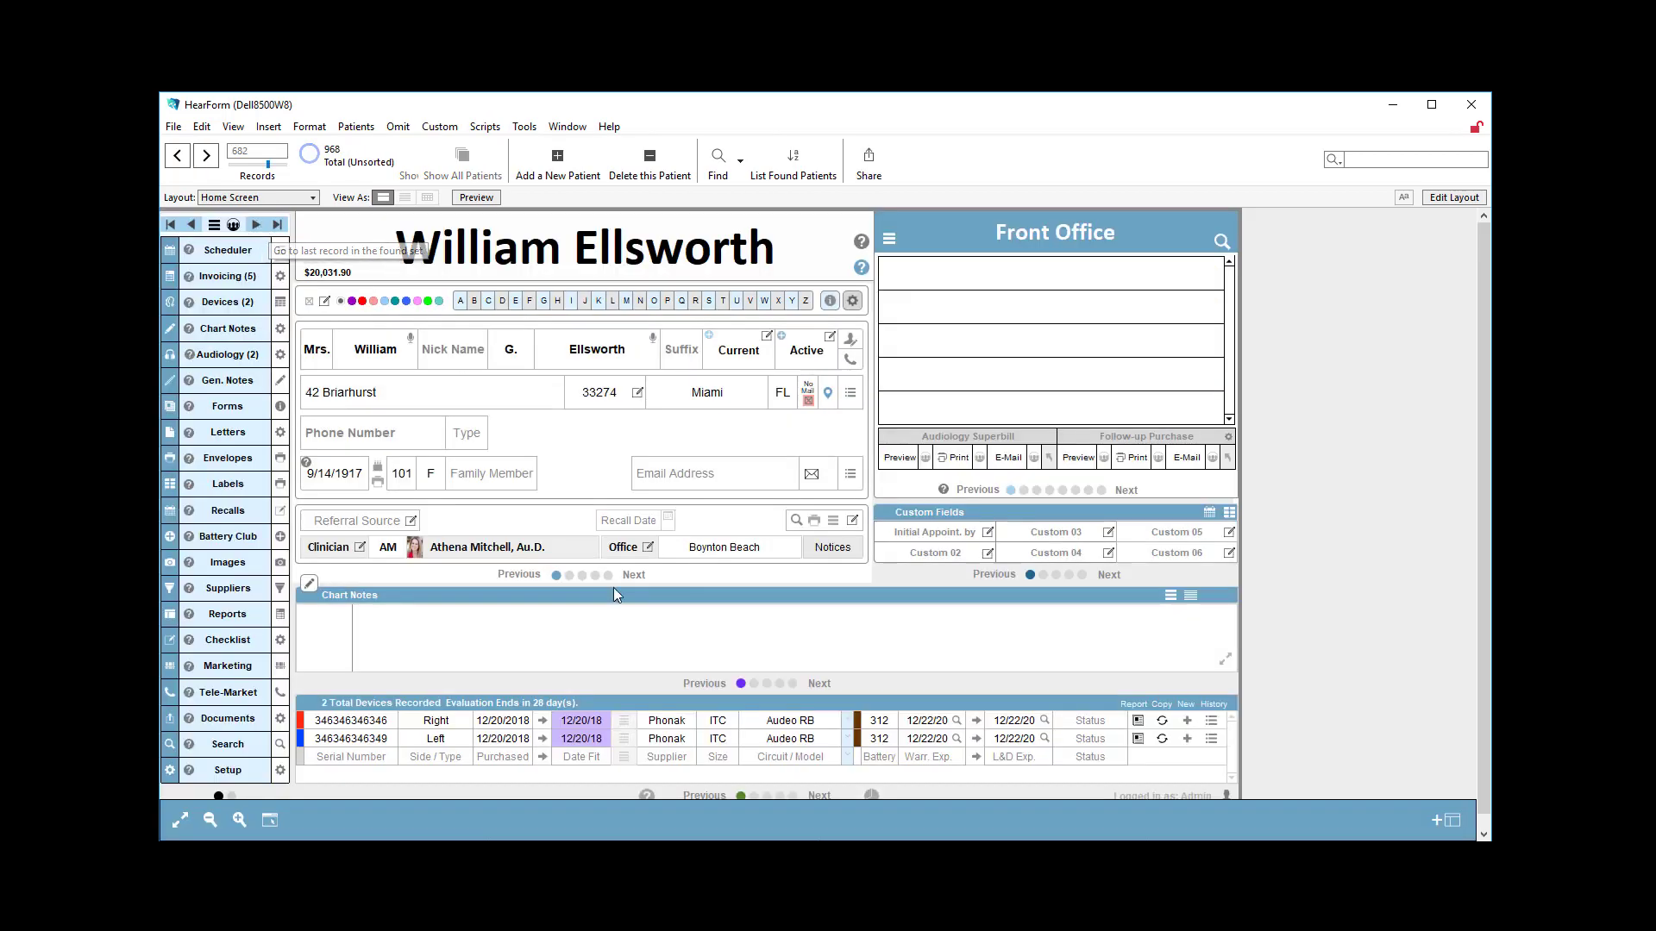
{"action": "left_click", "coordinate": [375, 722]}
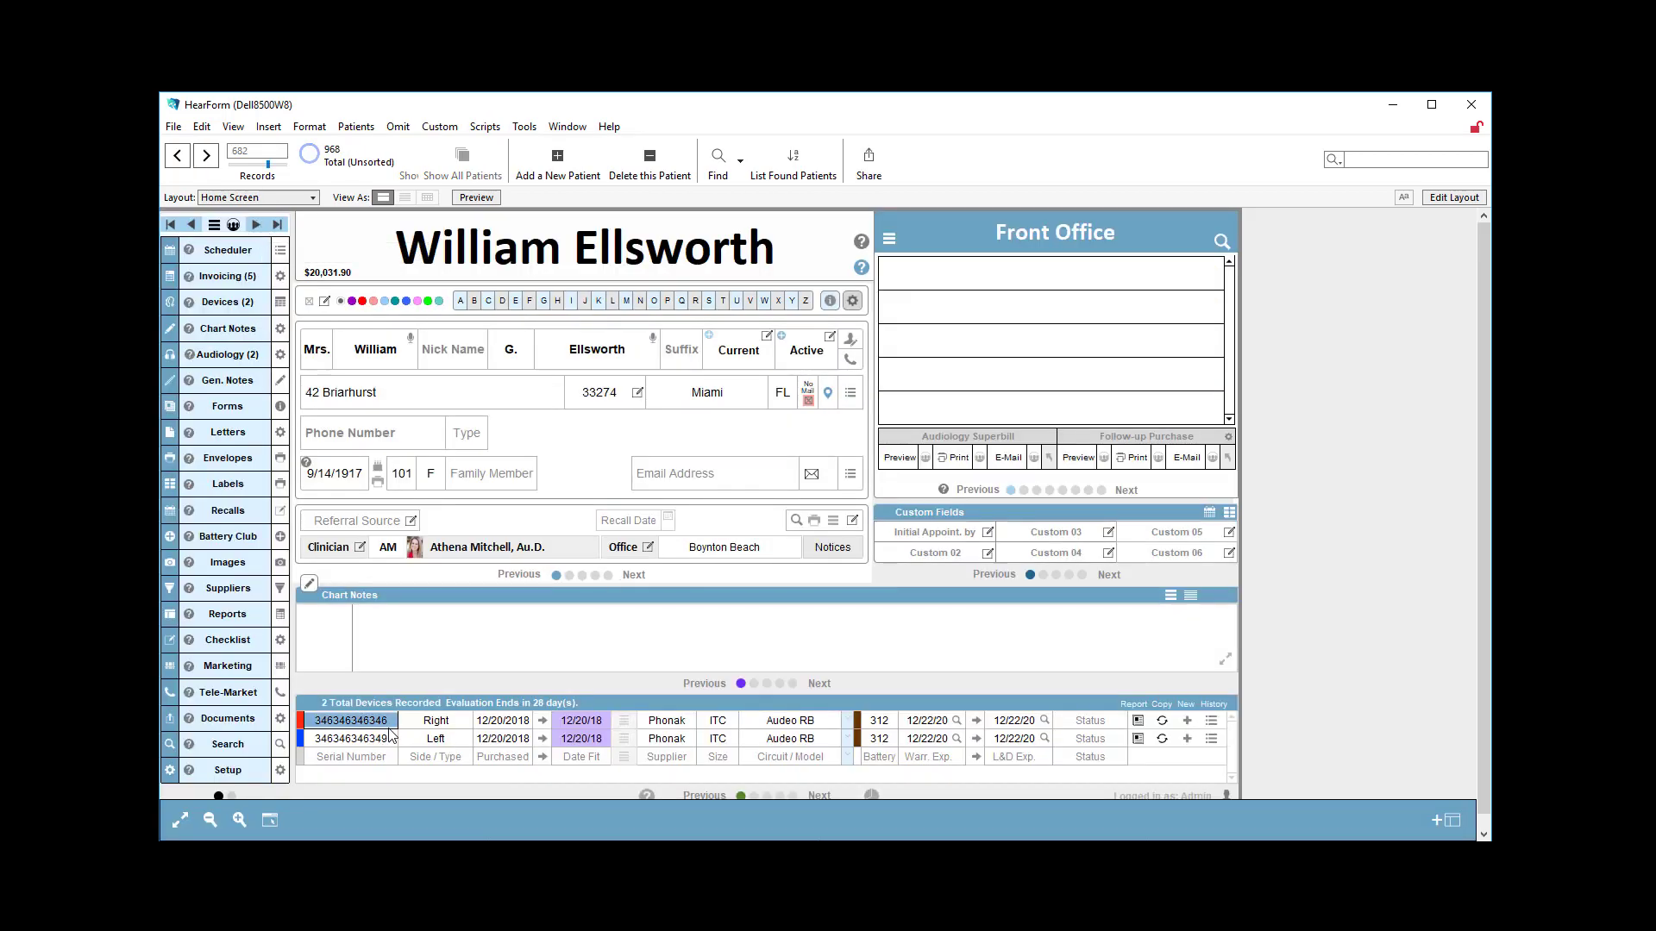
{"action": "left_click", "coordinate": [390, 740]}
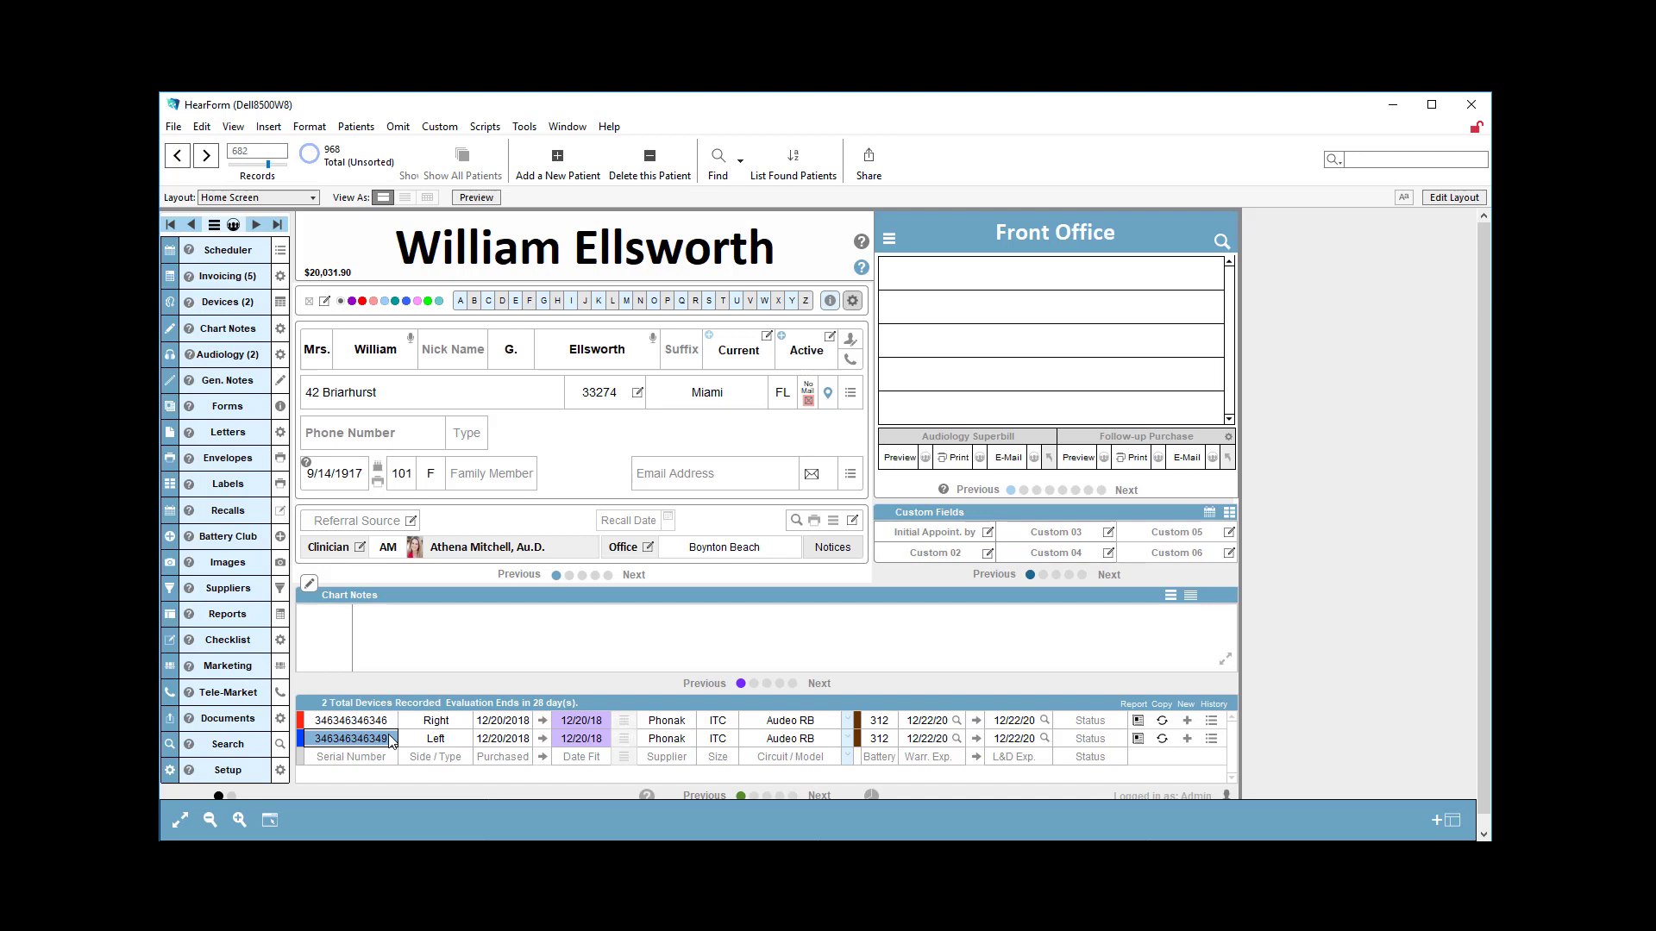